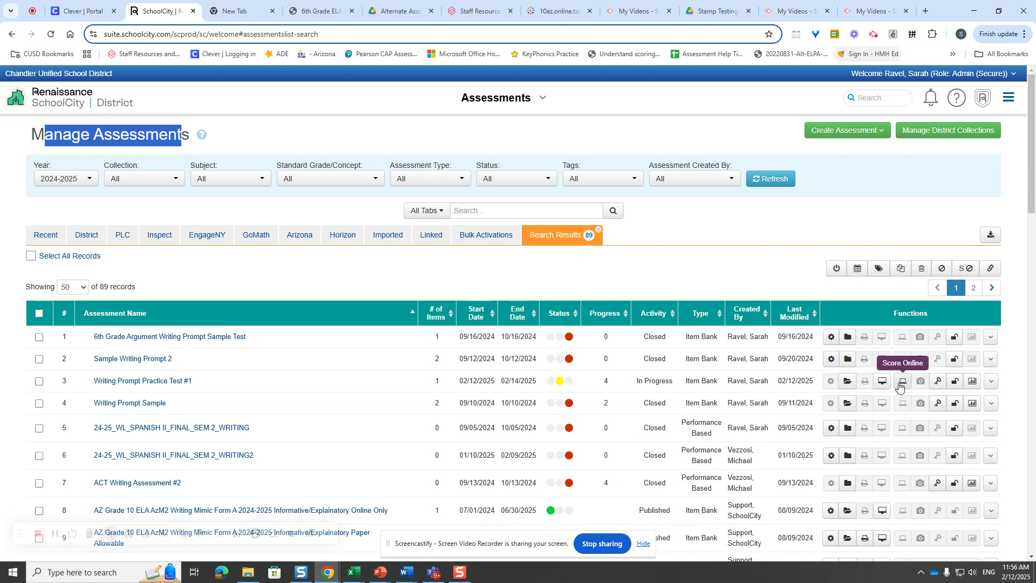
- Open online CR/WP item scoring for Writing Prompt Practice Test #1 and load the sixth-grade test teacher's students at Z TEST PLATFORM ONLY
{"action": "left_click", "coordinate": [901, 388]}
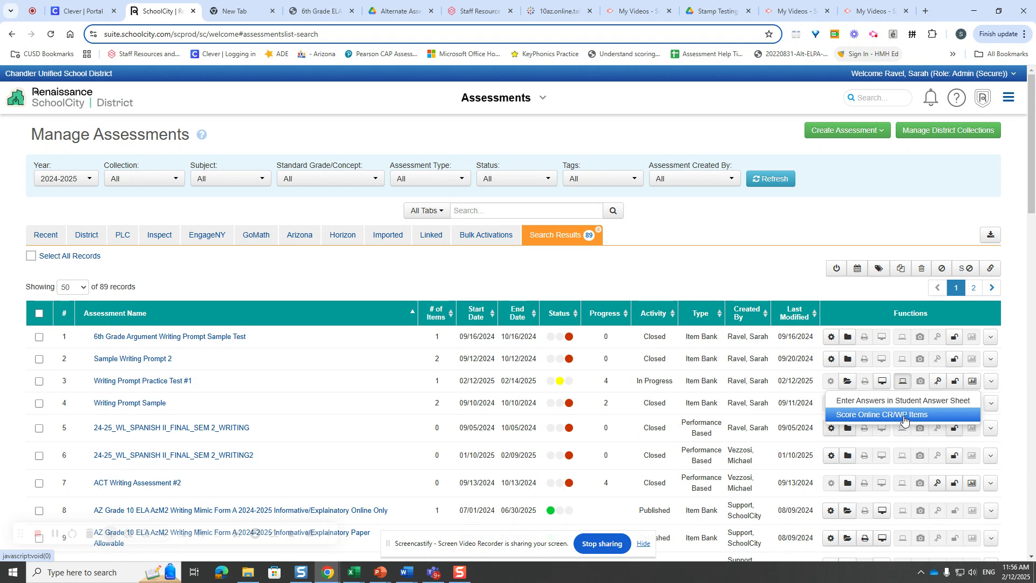
{"action": "left_click", "coordinate": [904, 414]}
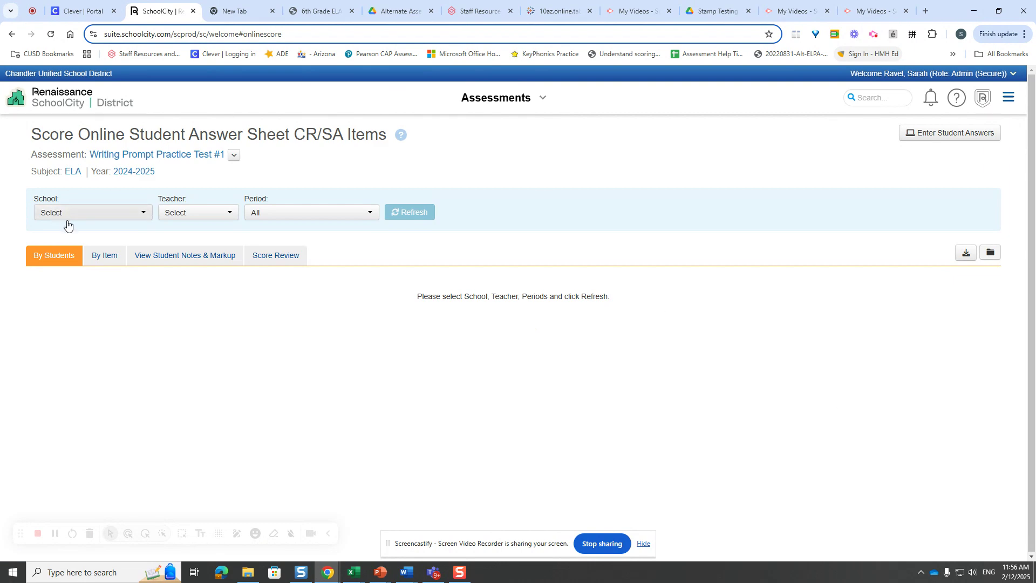
{"action": "left_click", "coordinate": [139, 212]}
{"action": "left_click", "coordinate": [122, 267]}
{"action": "left_click", "coordinate": [201, 212]}
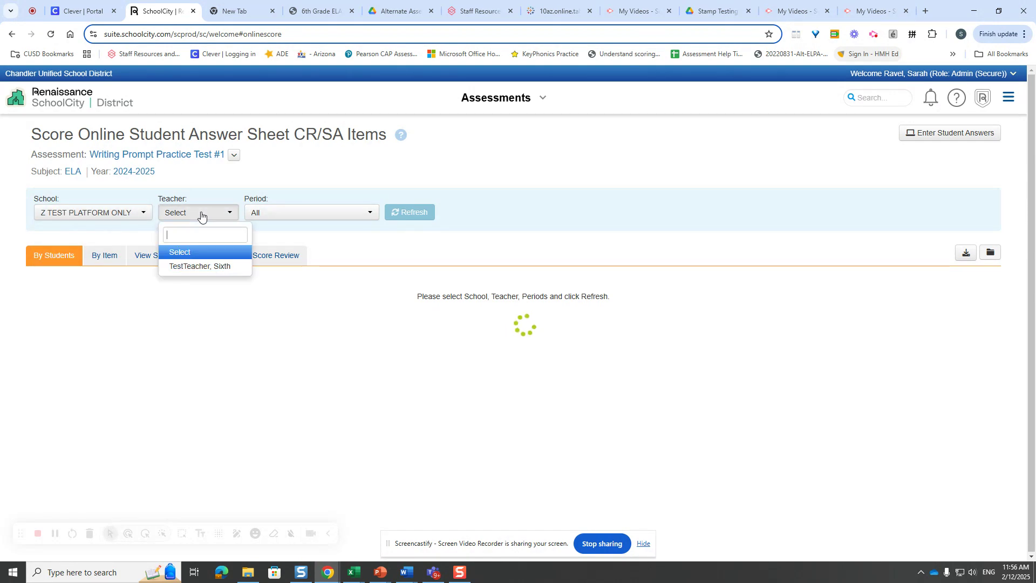
{"action": "left_click", "coordinate": [203, 266]}
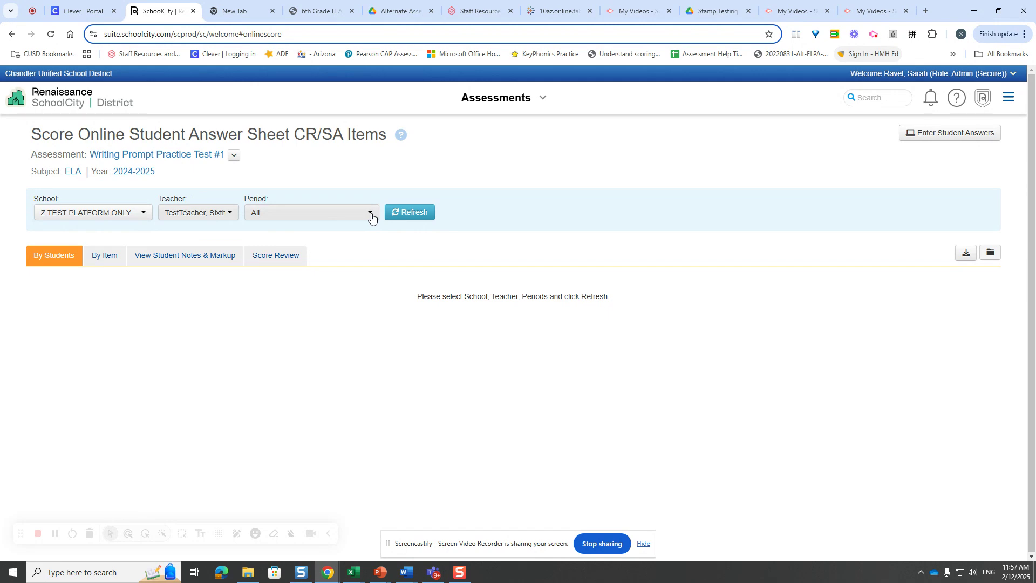
{"action": "left_click", "coordinate": [406, 214]}
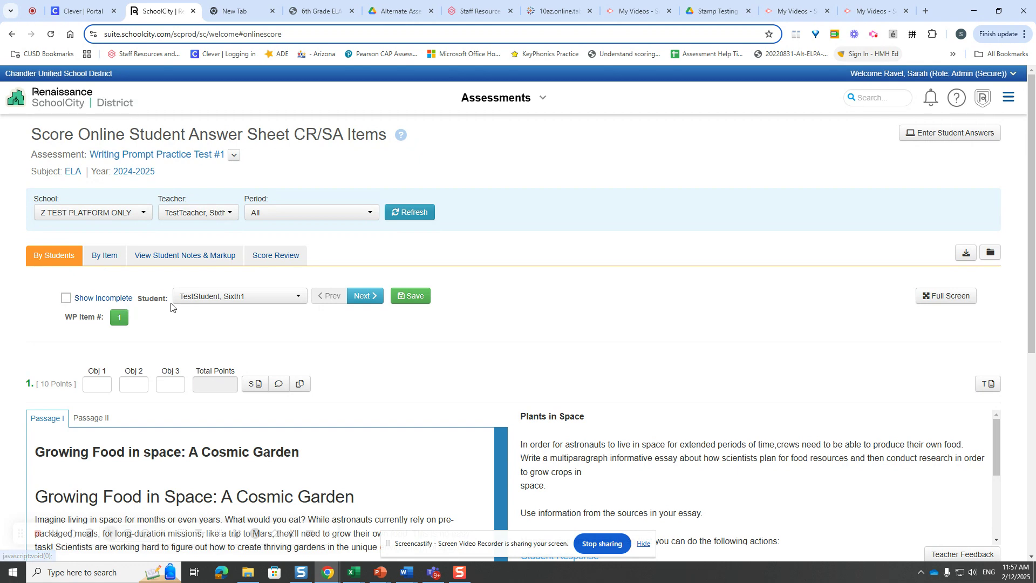
- Look over the list of students to score, the second reading passage and the first student's written response
{"action": "left_click", "coordinate": [228, 298]}
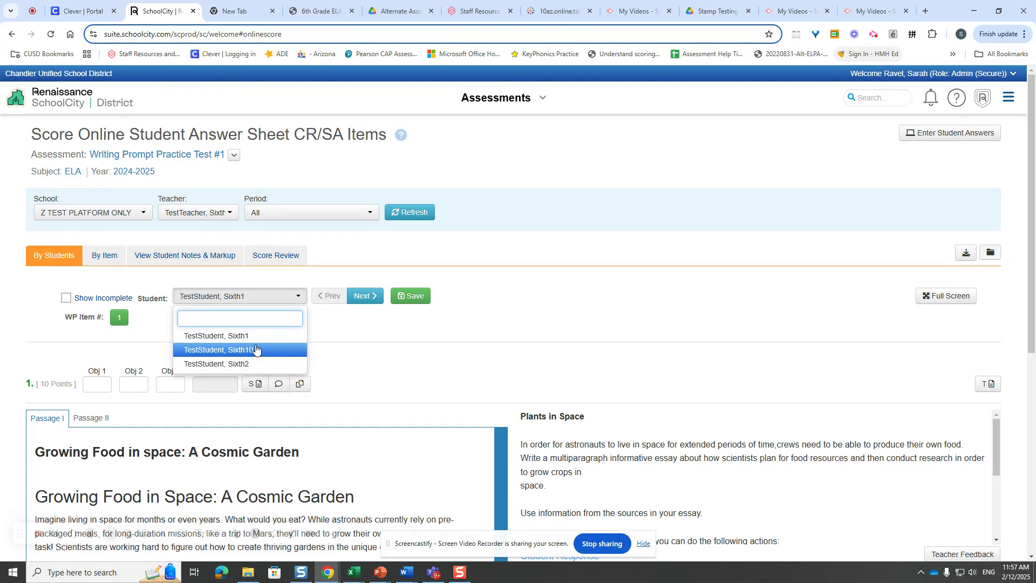
{"action": "left_click", "coordinate": [339, 314]}
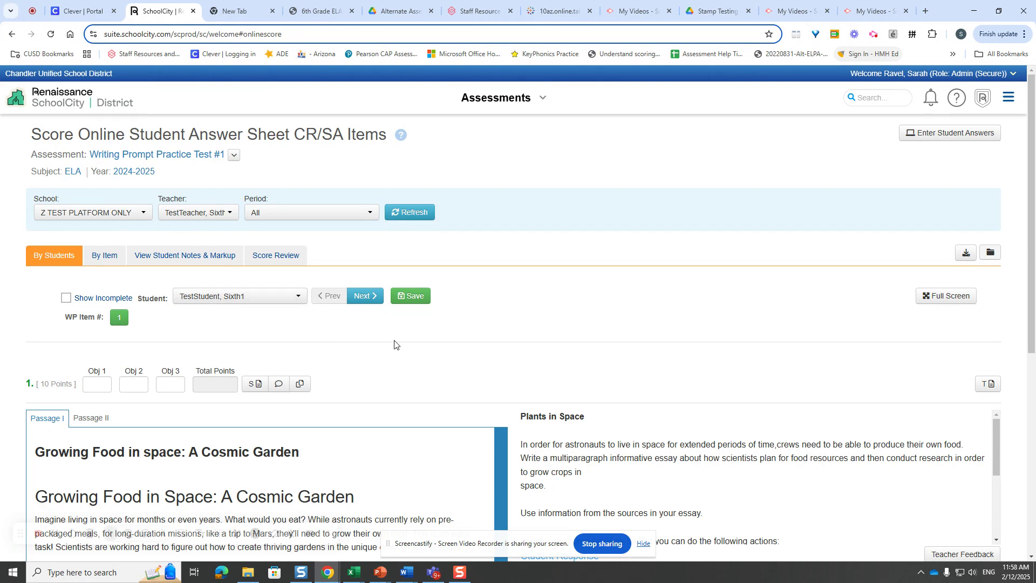
{"action": "scroll", "coordinate": [459, 345], "scroll_direction": "down", "scroll_amount": 3}
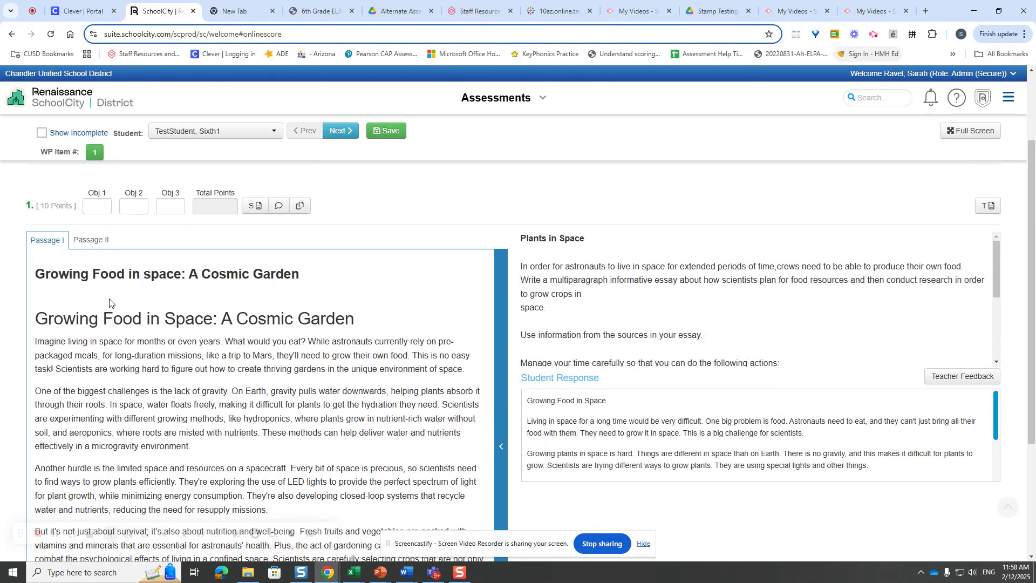
{"action": "left_click", "coordinate": [98, 242]}
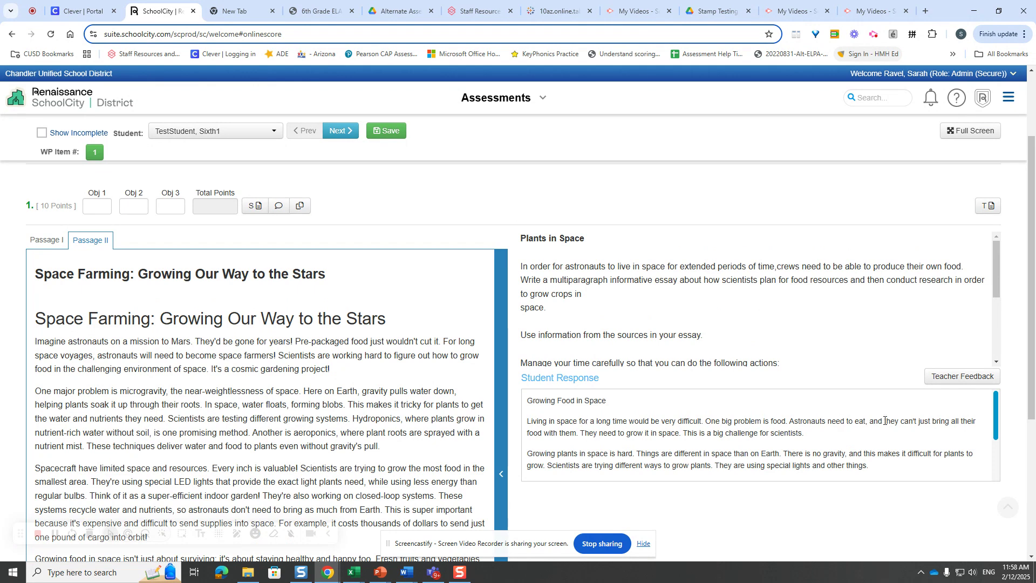
{"action": "left_click_drag", "start_coordinate": [997, 415], "coordinate": [1014, 402]}
- Show the Teacher Feedback area for the student's response and look at its empty text box
{"action": "left_click", "coordinate": [958, 376]}
{"action": "scroll", "coordinate": [958, 376], "scroll_direction": "down", "scroll_amount": 4}
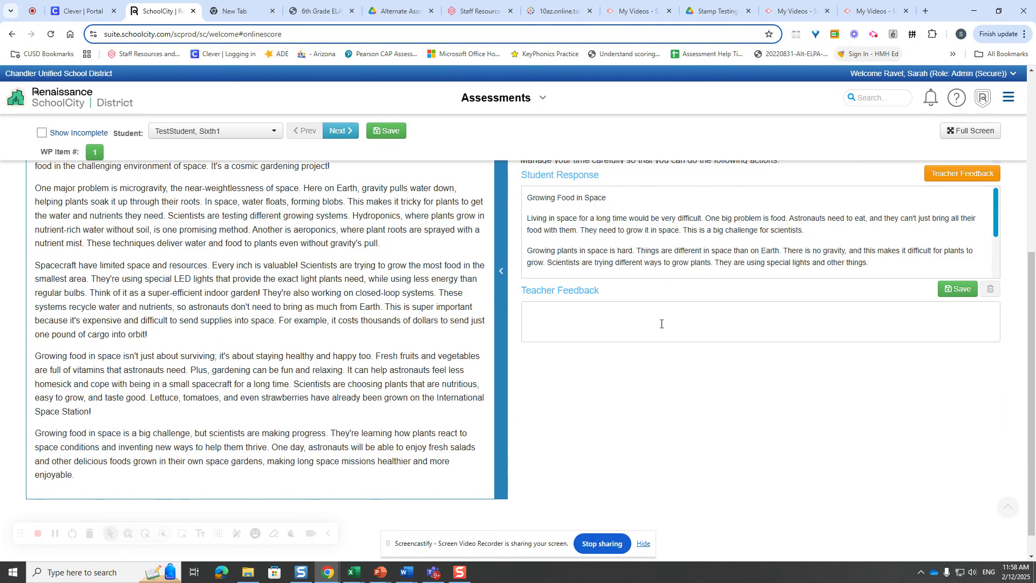
{"action": "scroll", "coordinate": [661, 324], "scroll_direction": "up", "scroll_amount": 4}
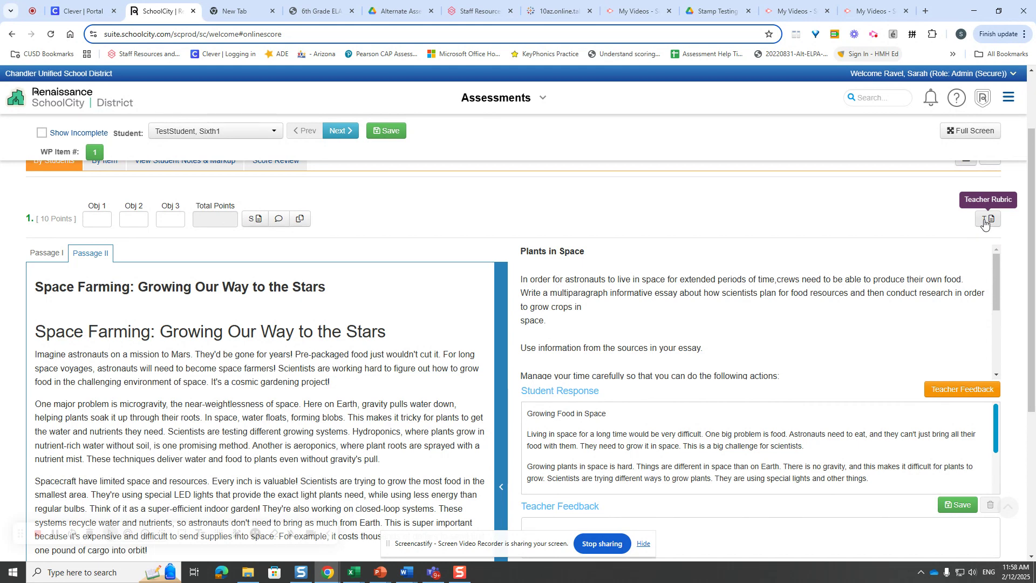
- View the teacher rubric in an enlarged window at 50% zoom, and close it
{"action": "left_click", "coordinate": [984, 221]}
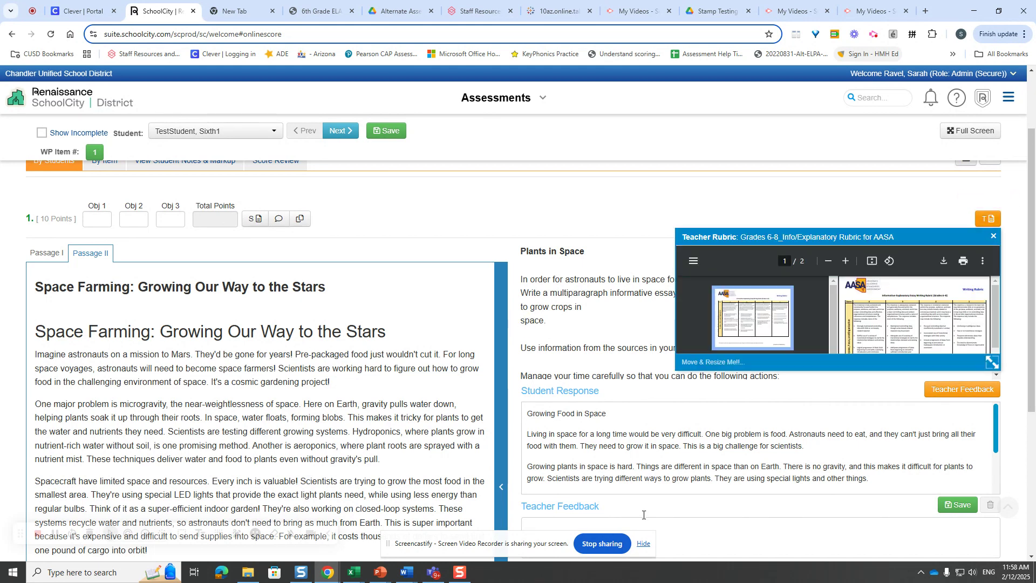
{"action": "left_click_drag", "start_coordinate": [991, 362], "coordinate": [1003, 554]}
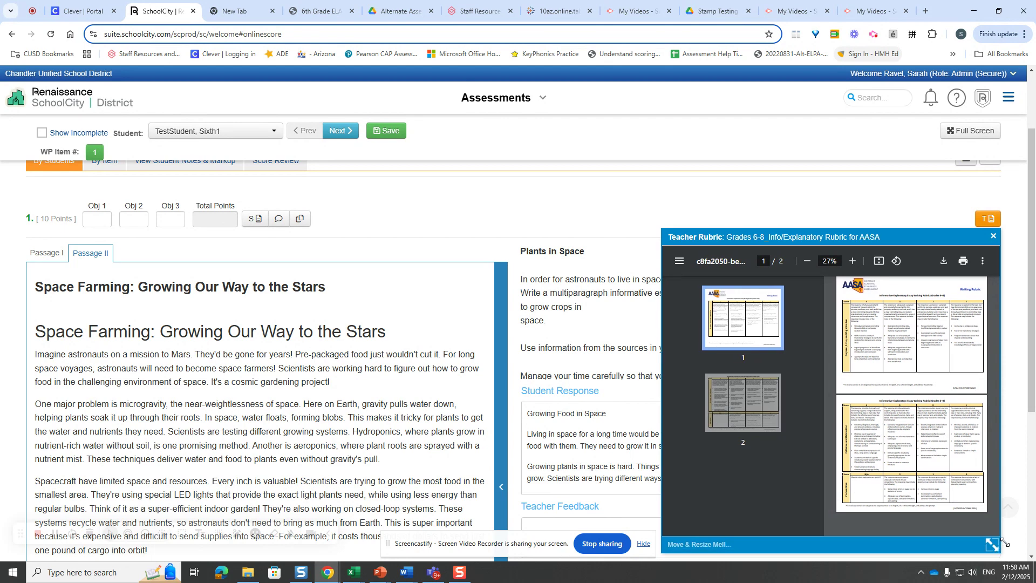
{"action": "left_click", "coordinate": [852, 264]}
{"action": "left_click", "coordinate": [851, 264]}
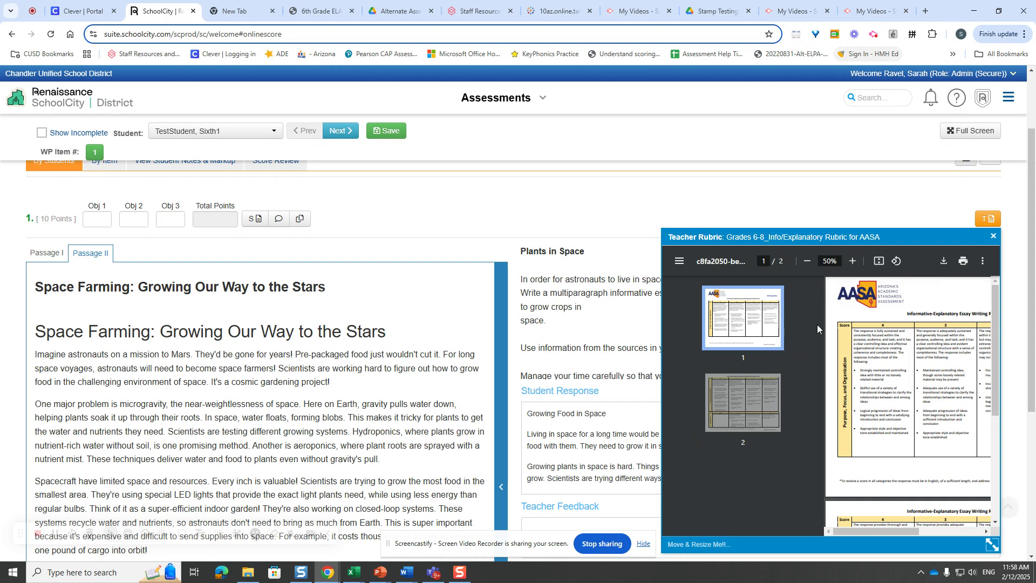
{"action": "left_click_drag", "start_coordinate": [993, 546], "coordinate": [1035, 560]}
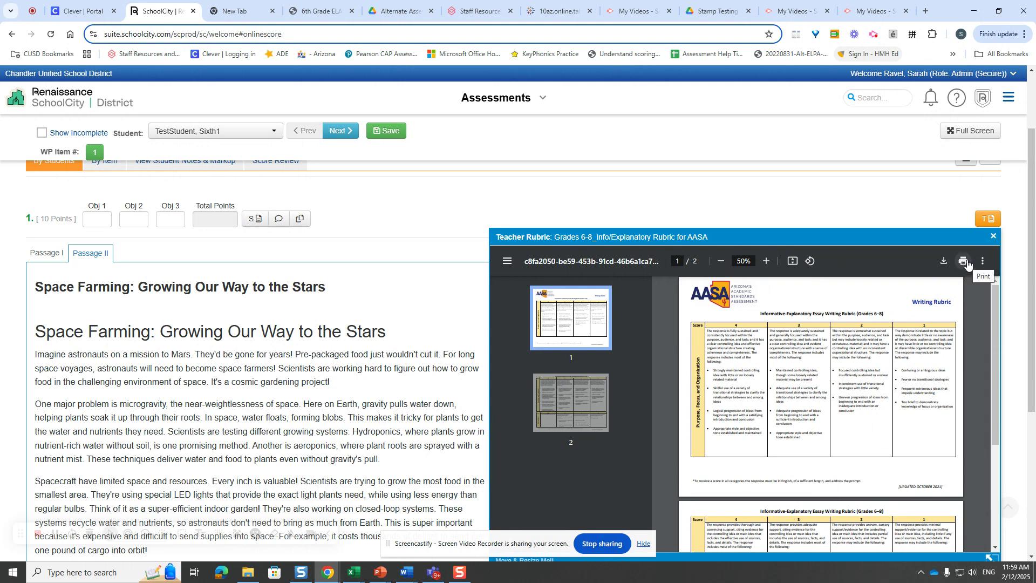
{"action": "left_click", "coordinate": [993, 237]}
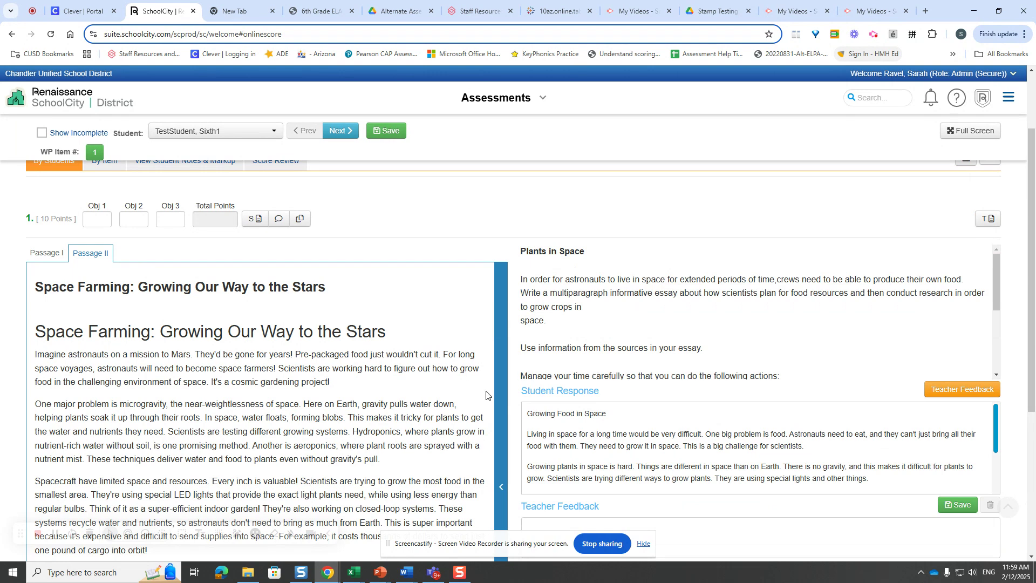
- Read the rest of the student's response and score it 2 for Obj 1, 2 for Obj 2 and 1 for Obj 3
{"action": "scroll", "coordinate": [669, 452], "scroll_direction": "down", "scroll_amount": 2}
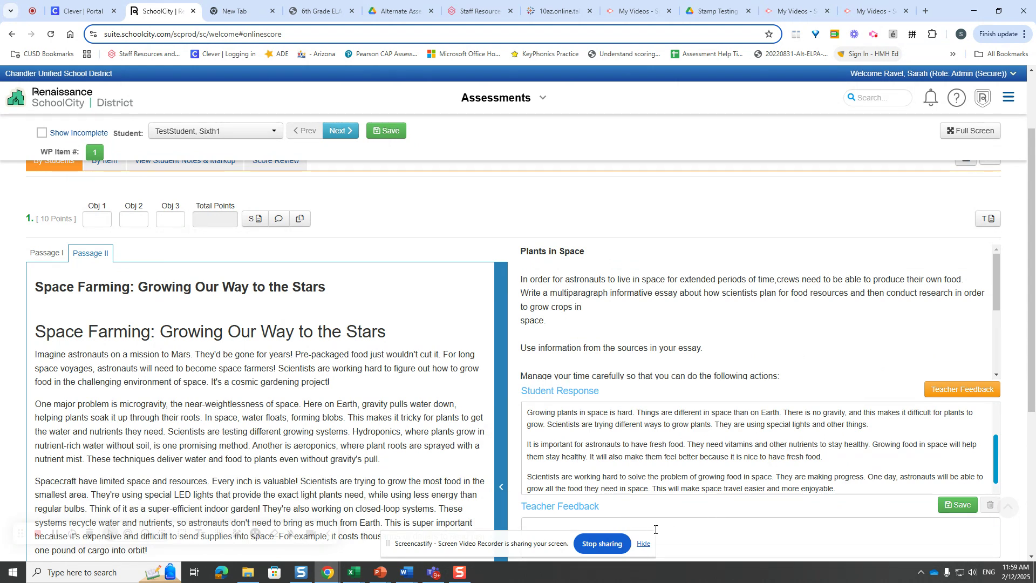
{"action": "scroll", "coordinate": [647, 489], "scroll_direction": "down", "scroll_amount": 1}
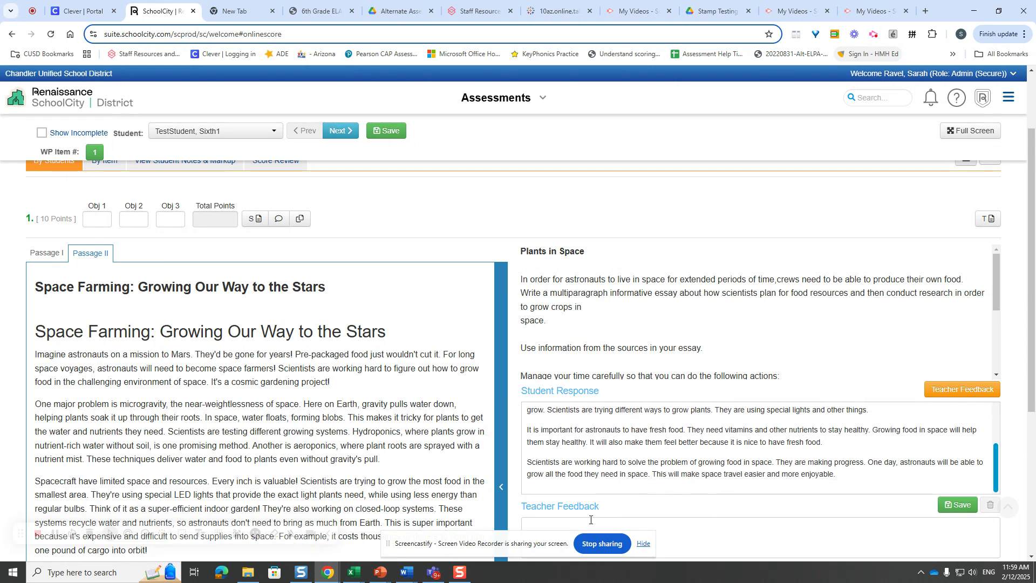
{"action": "left_click", "coordinate": [95, 219]}
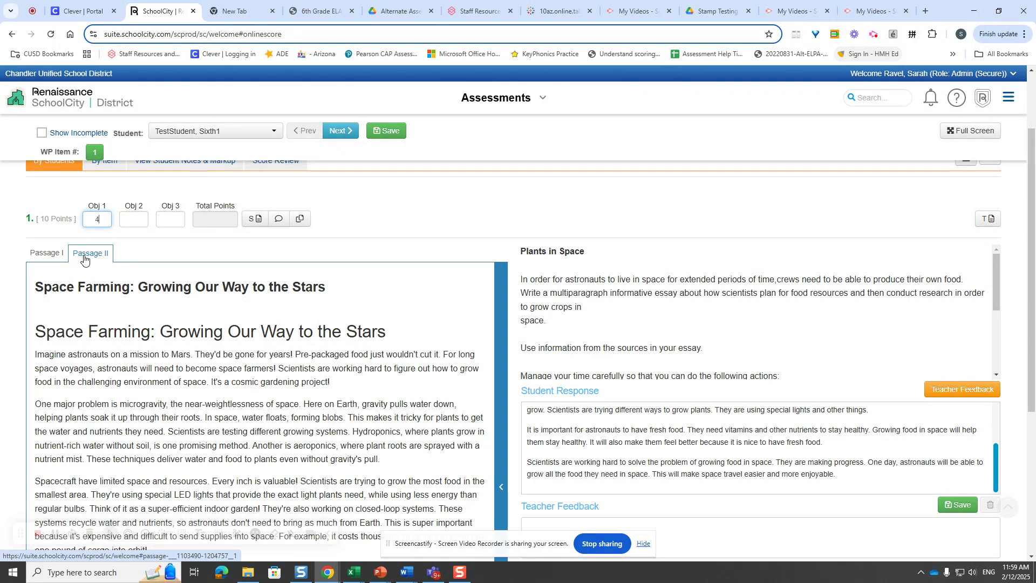
{"action": "key", "text": "Tab"}
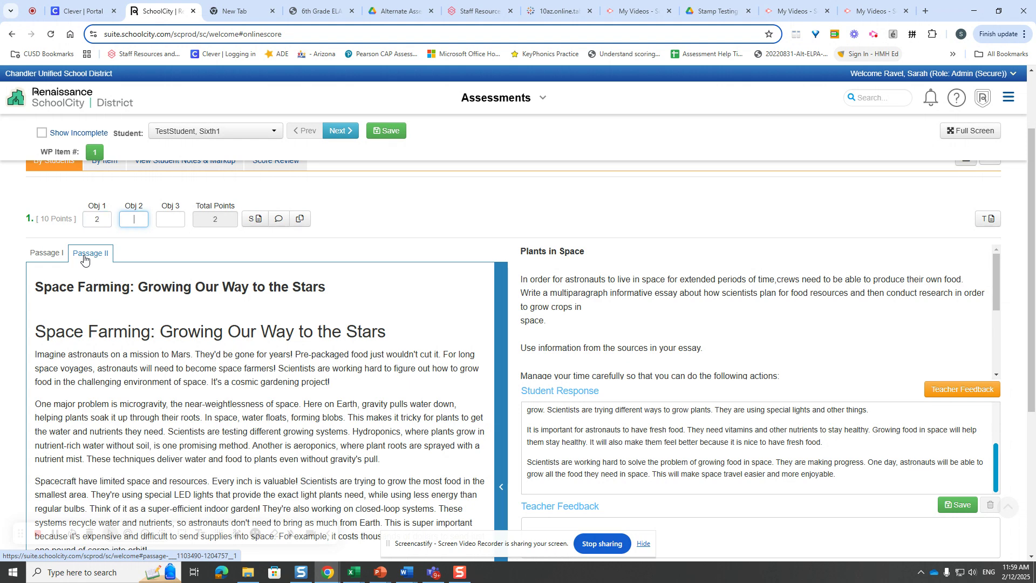
{"action": "key", "text": "Tab"}
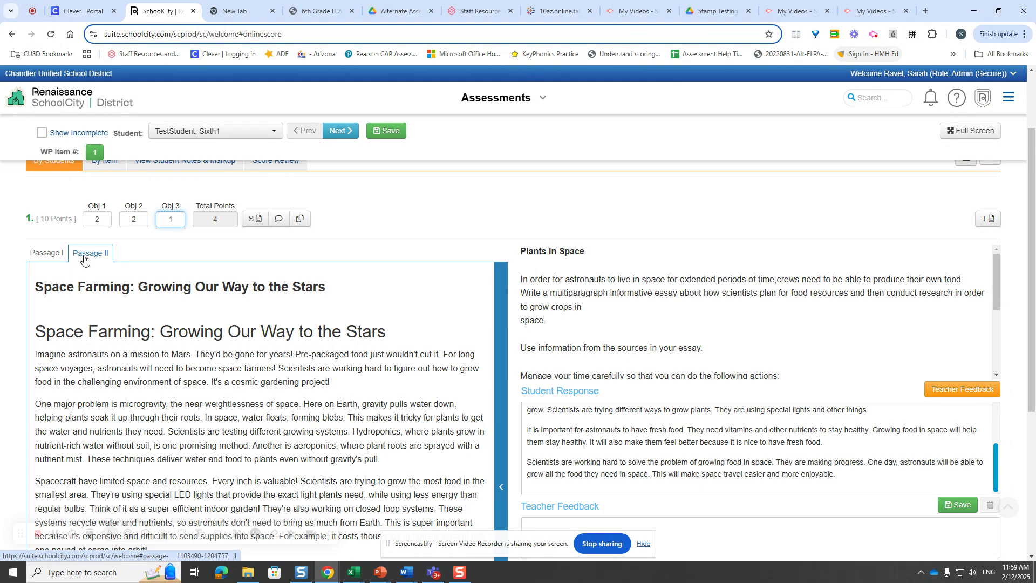
{"action": "left_click", "coordinate": [371, 218]}
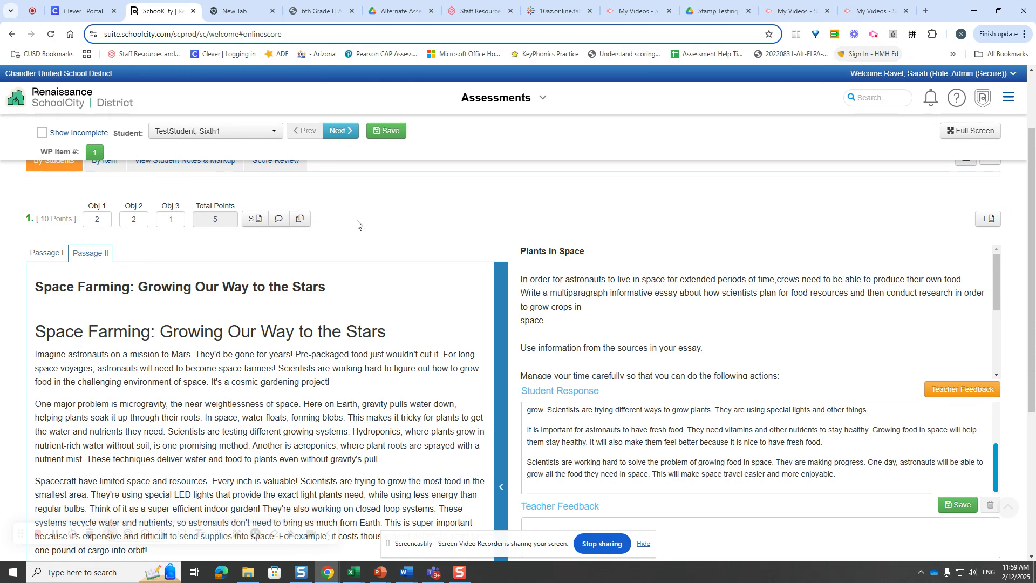
- Save the scores entered for the first student's writing response
{"action": "scroll", "coordinate": [357, 224], "scroll_direction": "up", "scroll_amount": 3}
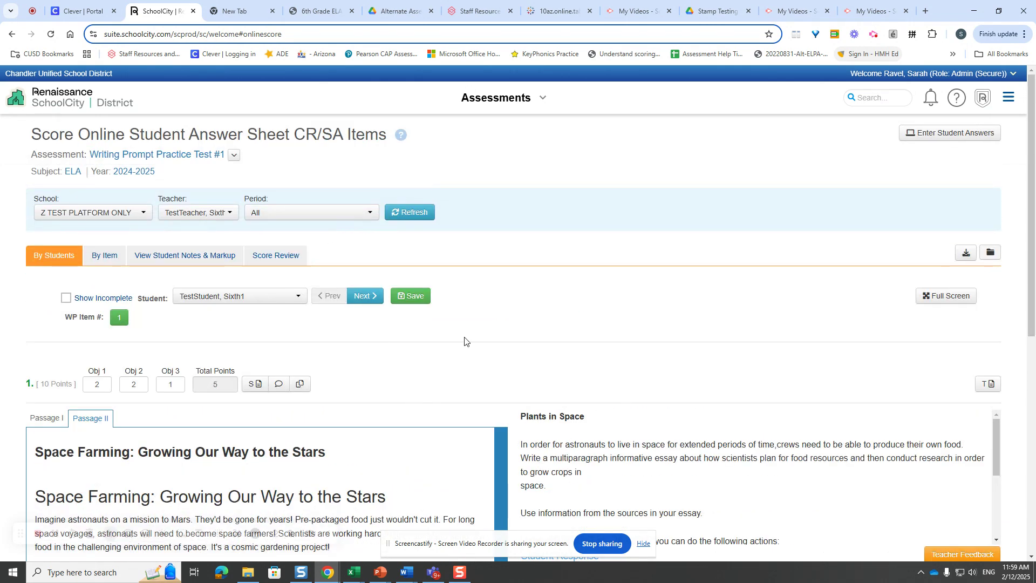
{"action": "left_click", "coordinate": [414, 297]}
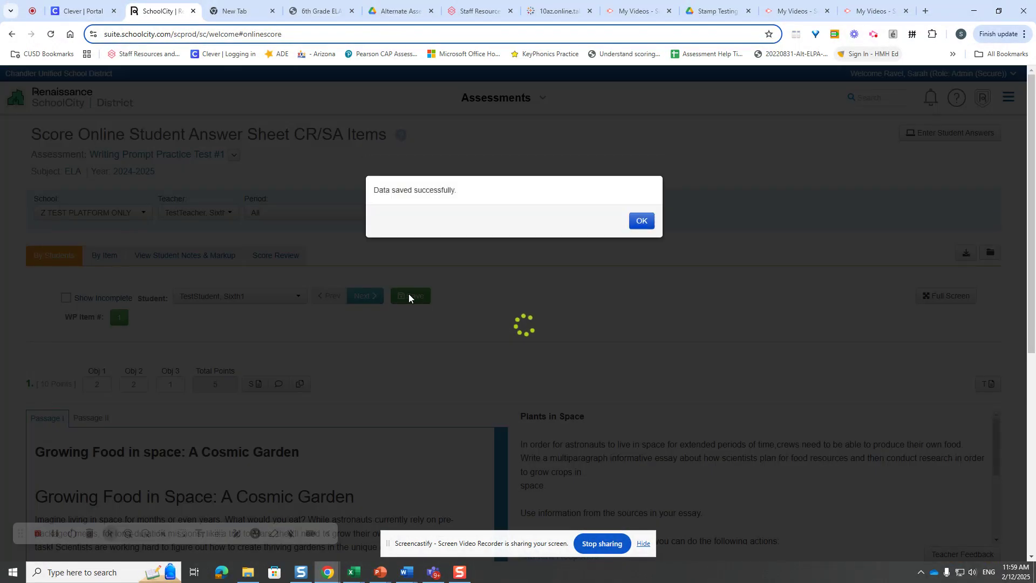
{"action": "left_click", "coordinate": [642, 219]}
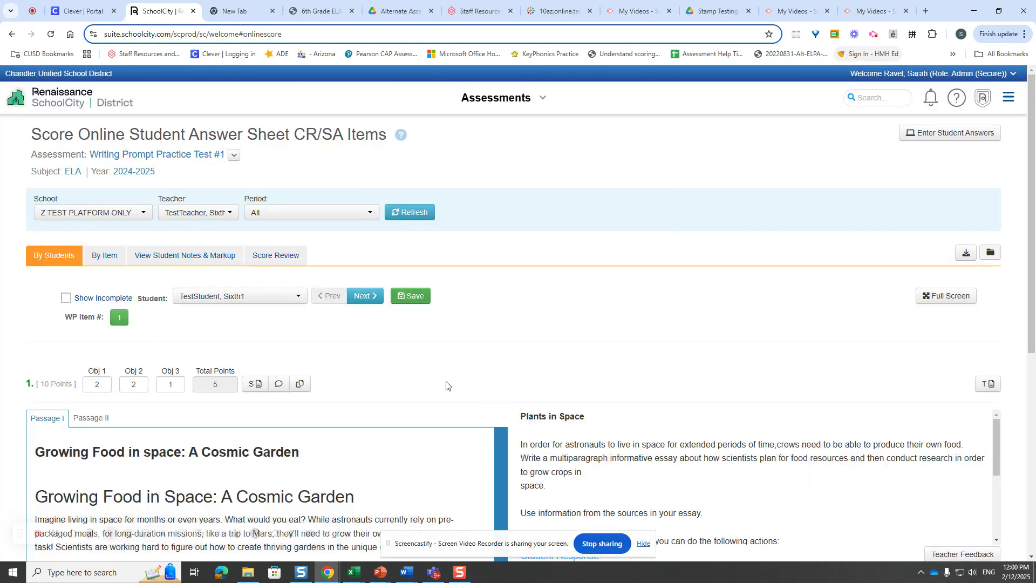
- Check the student's notes and markup, and return to scoring by students
{"action": "left_click", "coordinate": [186, 259]}
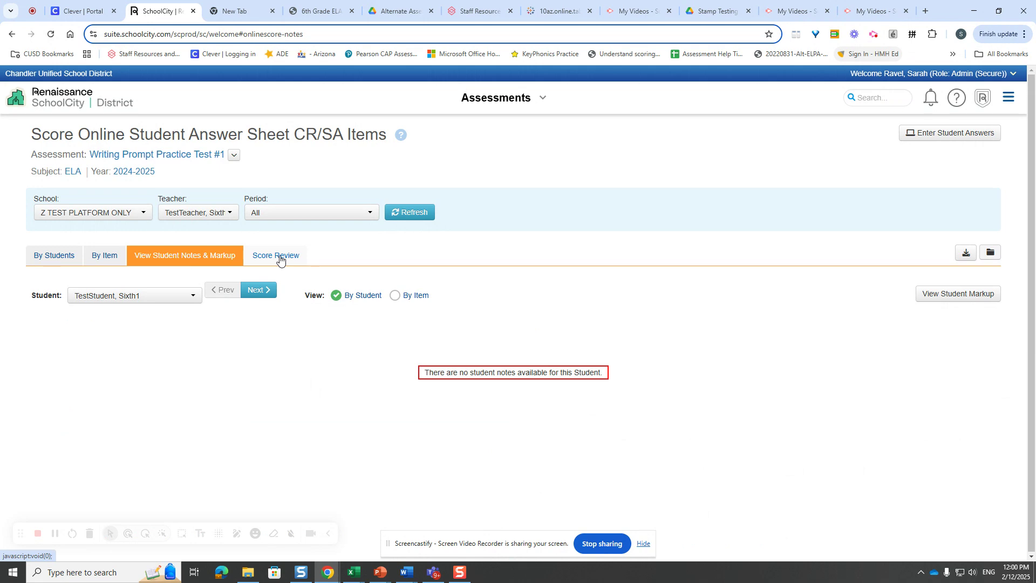
{"action": "left_click", "coordinate": [46, 261]}
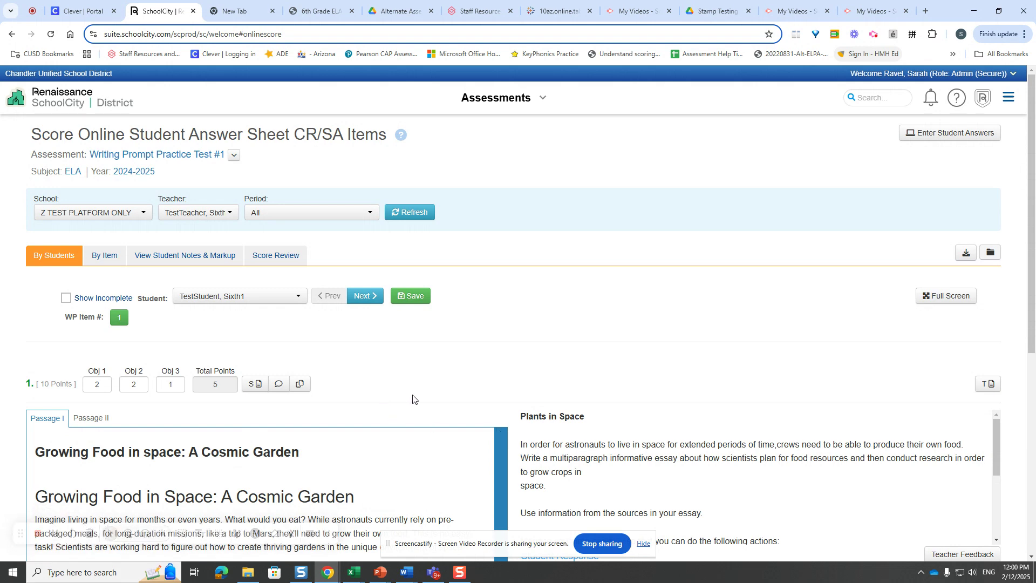
- Copy the student's response into the teacher feedback and display the feedback text below the response
{"action": "left_click", "coordinate": [301, 384]}
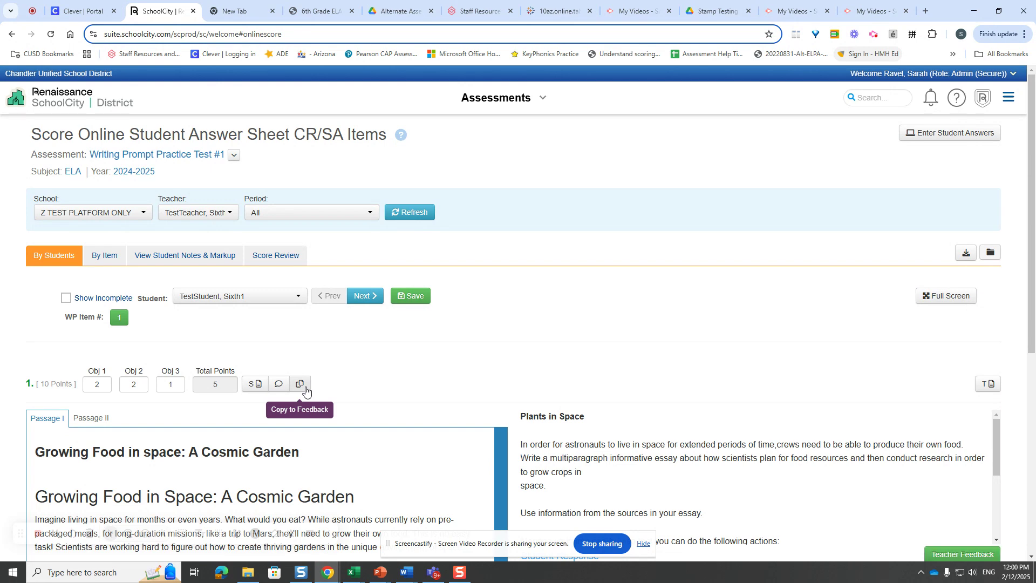
{"action": "scroll", "coordinate": [811, 428], "scroll_direction": "down", "scroll_amount": 2}
{"action": "scroll", "coordinate": [811, 427], "scroll_direction": "down", "scroll_amount": 1}
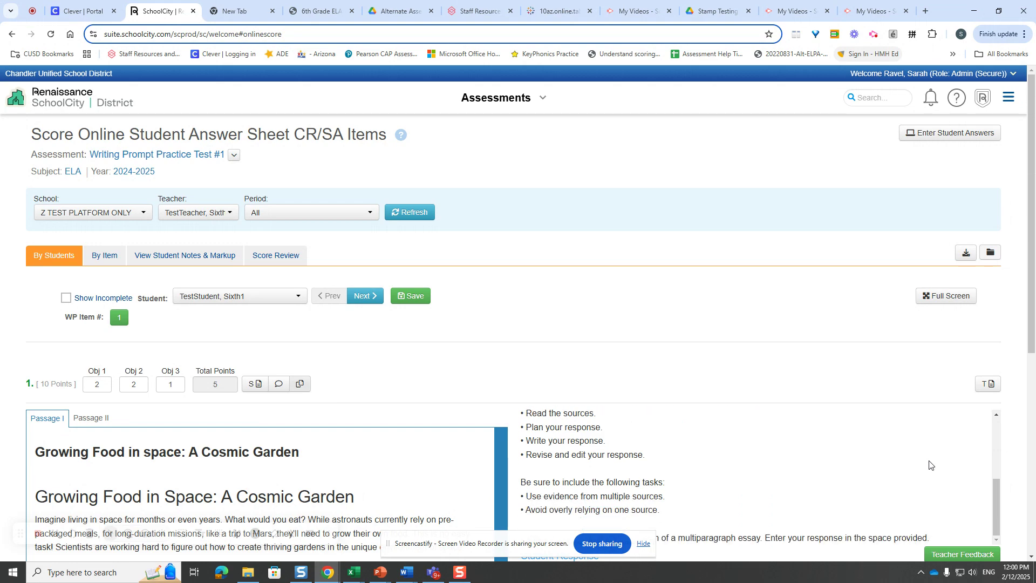
{"action": "scroll", "coordinate": [987, 440], "scroll_direction": "down", "scroll_amount": 3}
{"action": "scroll", "coordinate": [969, 395], "scroll_direction": "down", "scroll_amount": 3}
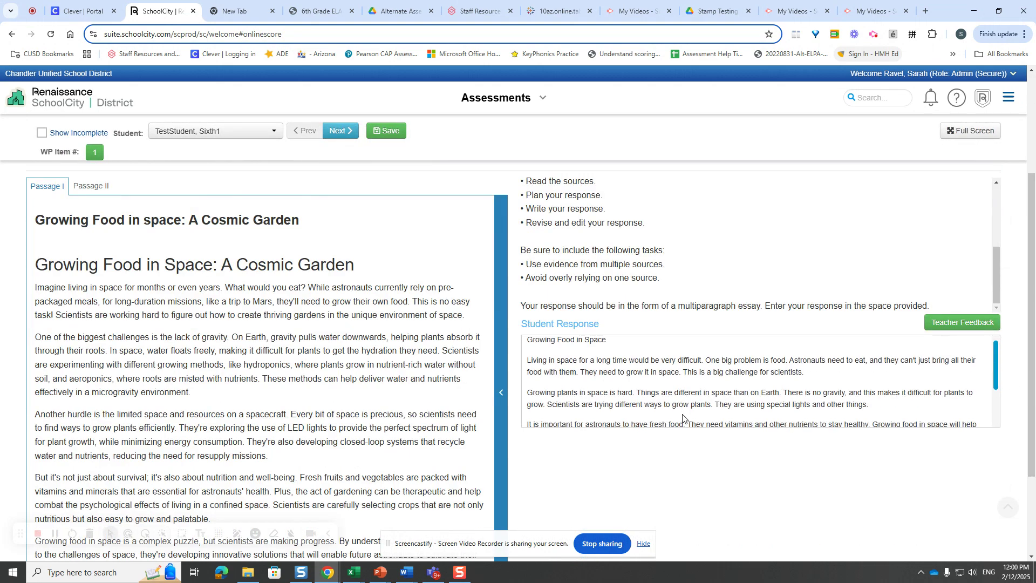
{"action": "left_click", "coordinate": [946, 322]}
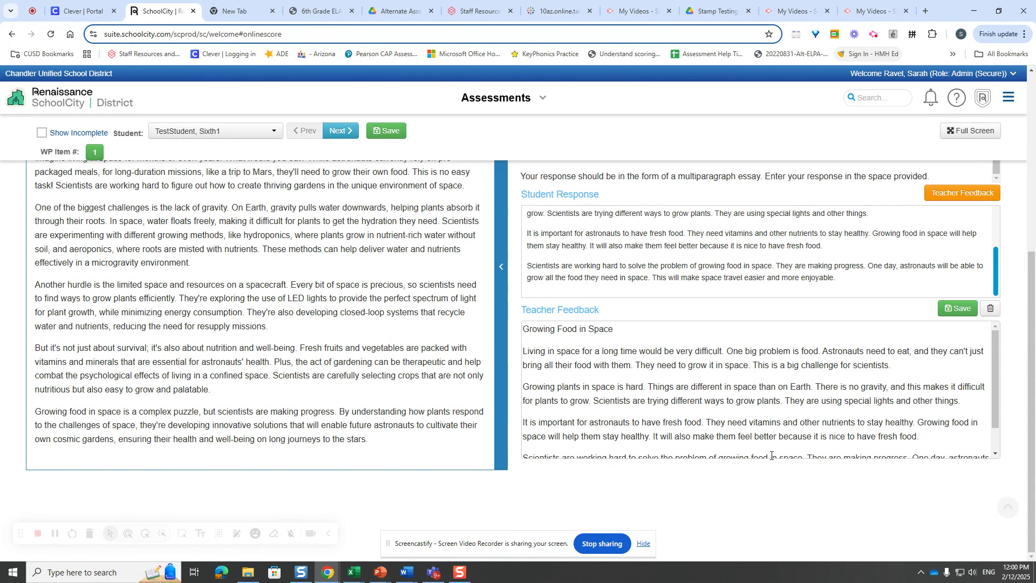
- Bold the text "g in space for a long time would be v" in the first body paragraph of the feedback
{"action": "left_click", "coordinate": [541, 351]}
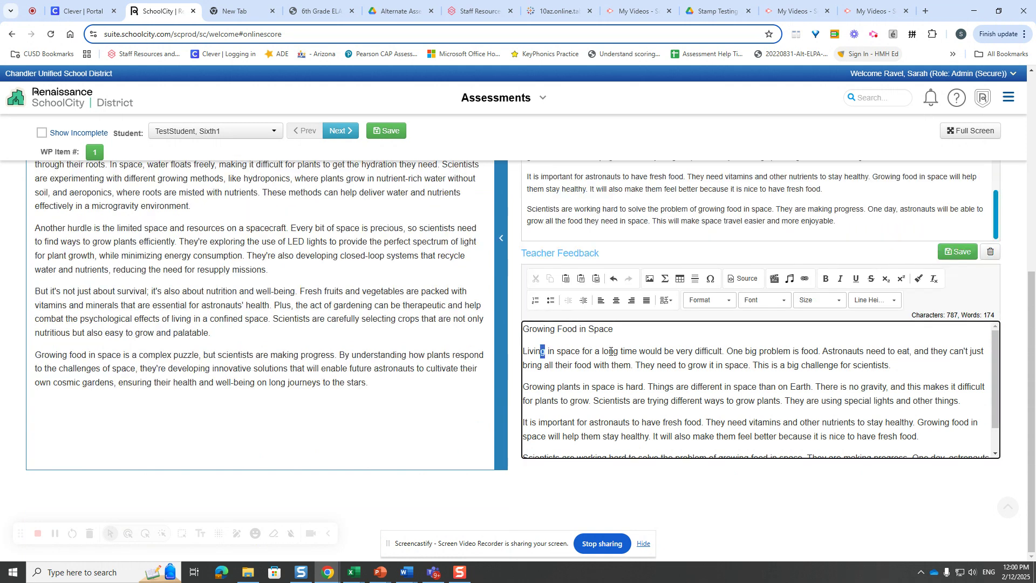
{"action": "left_click_drag", "start_coordinate": [541, 352], "coordinate": [680, 350]}
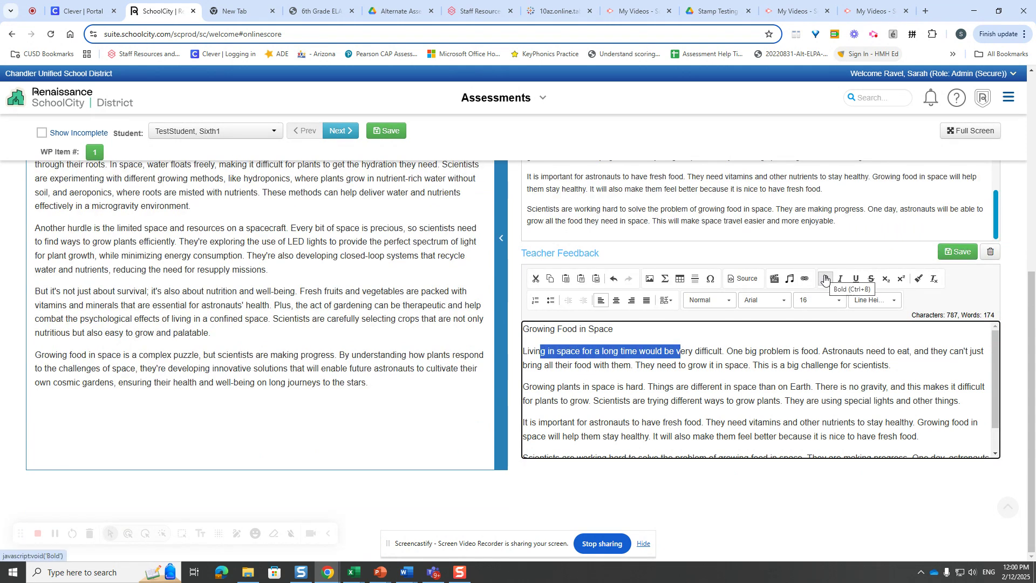
{"action": "left_click", "coordinate": [825, 278]}
{"action": "left_click", "coordinate": [757, 390]}
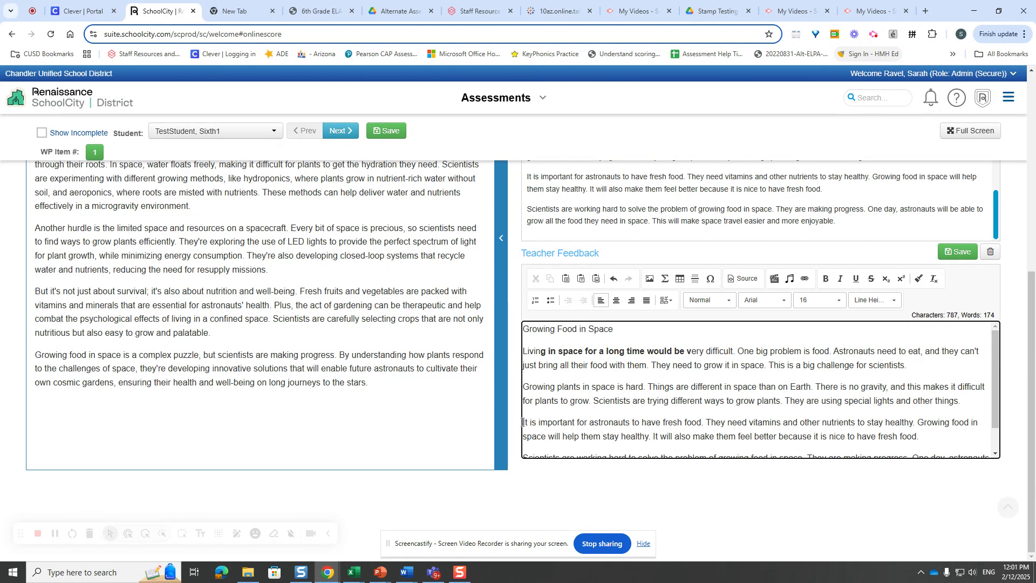
- Delete the title, the first two body paragraphs and the closing paragraph from the copied response in the teacher feedback
{"action": "left_click_drag", "start_coordinate": [522, 422], "coordinate": [841, 443]}
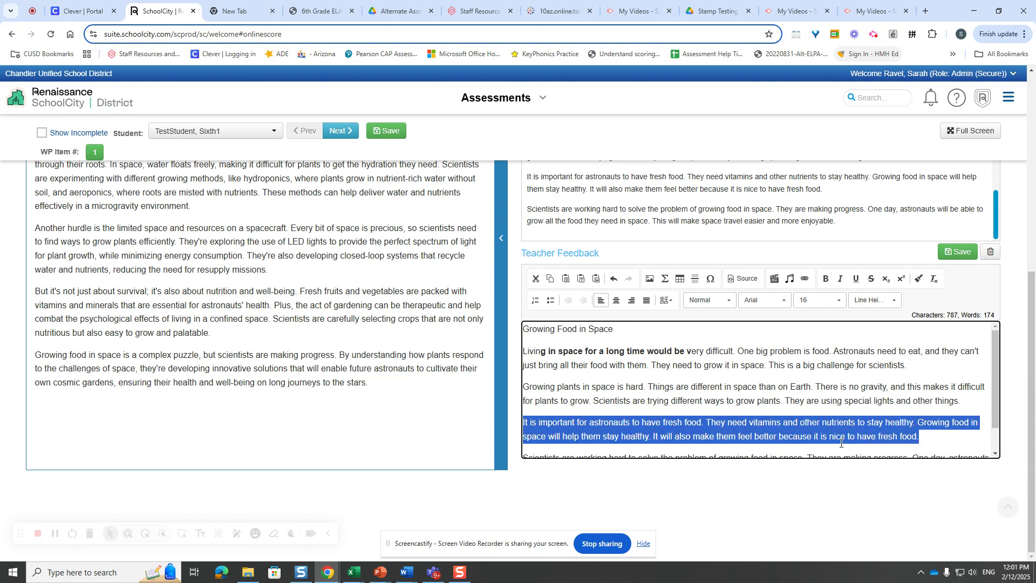
{"action": "left_click", "coordinate": [636, 383]}
{"action": "left_click_drag", "start_coordinate": [968, 401], "coordinate": [497, 326]}
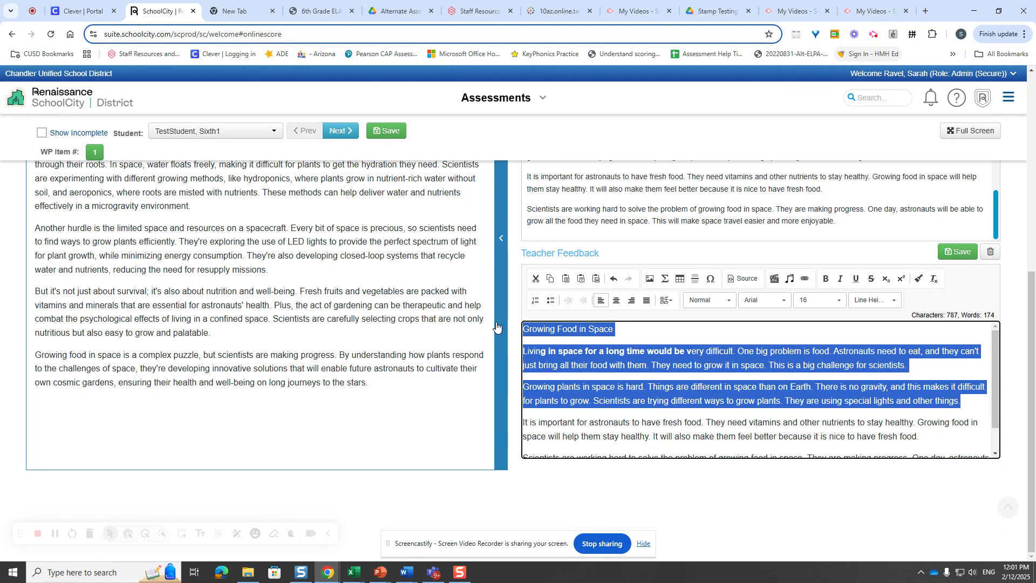
{"action": "key", "text": "Delete"}
{"action": "left_click", "coordinate": [532, 428]}
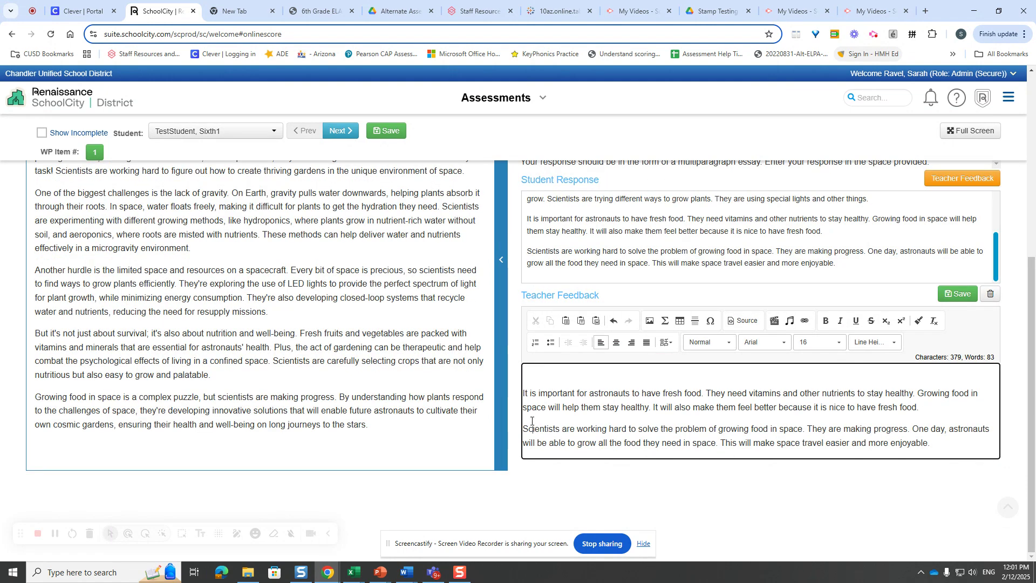
{"action": "left_click_drag", "start_coordinate": [927, 446], "coordinate": [523, 426]}
{"action": "key", "text": "Delete"}
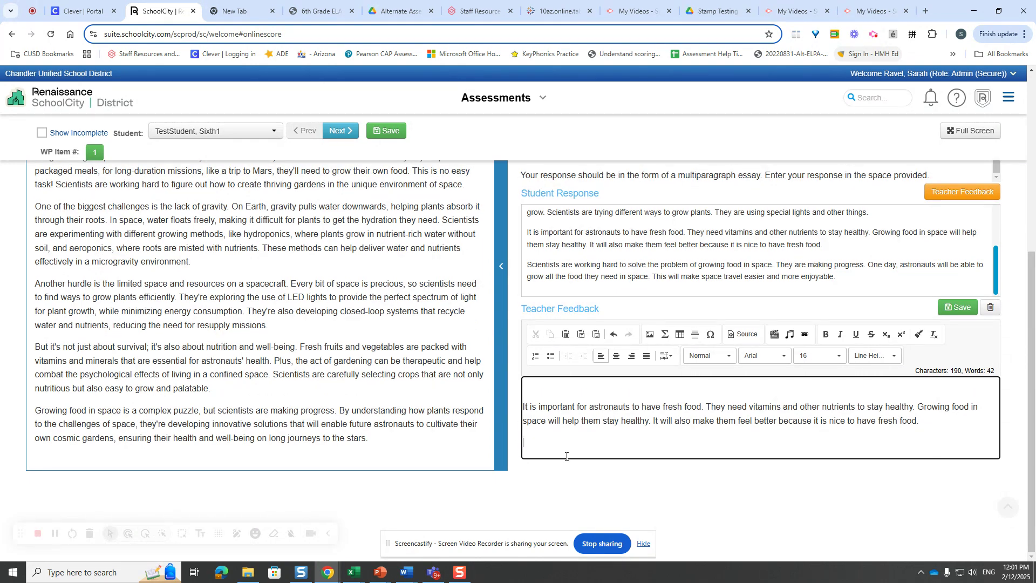
- Clear the remaining paragraph about astronauts having fresh food from the teacher feedback
{"action": "scroll", "coordinate": [411, 357], "scroll_direction": "up", "scroll_amount": 4}
{"action": "scroll", "coordinate": [412, 357], "scroll_direction": "up", "scroll_amount": 3}
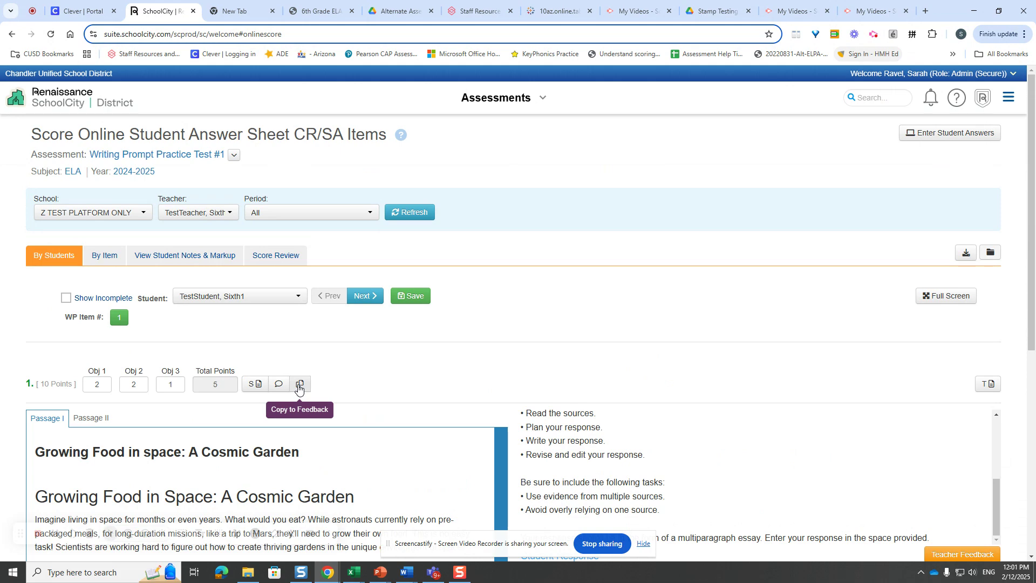
{"action": "left_click", "coordinate": [299, 387]}
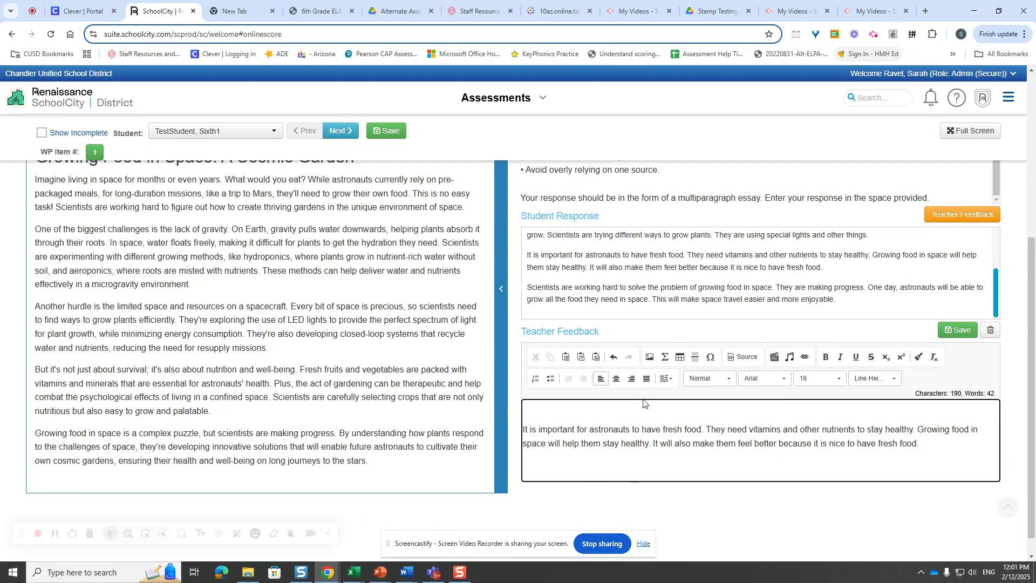
{"action": "left_click_drag", "start_coordinate": [664, 458], "coordinate": [511, 420]}
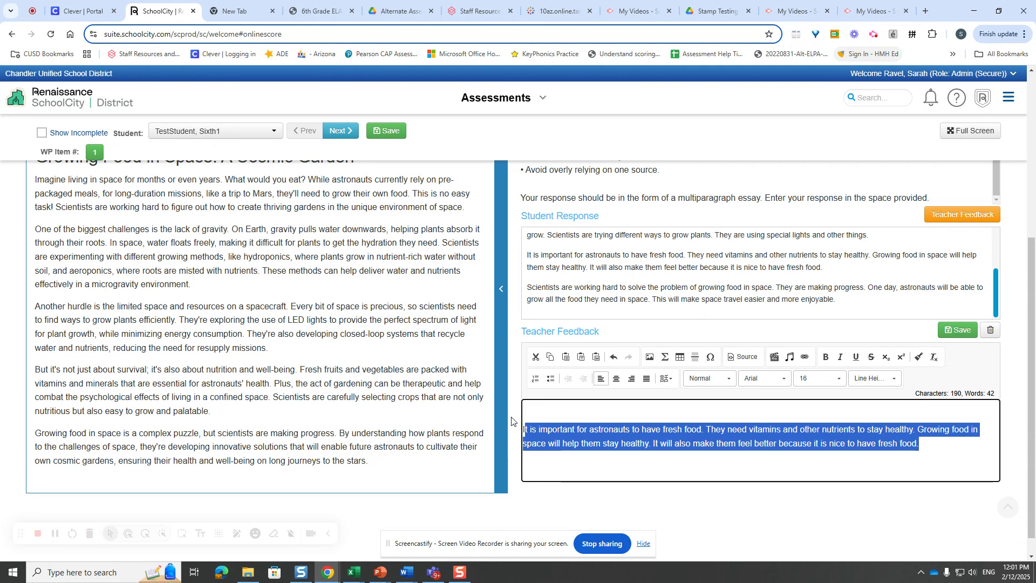
{"action": "key", "text": "BackSpace"}
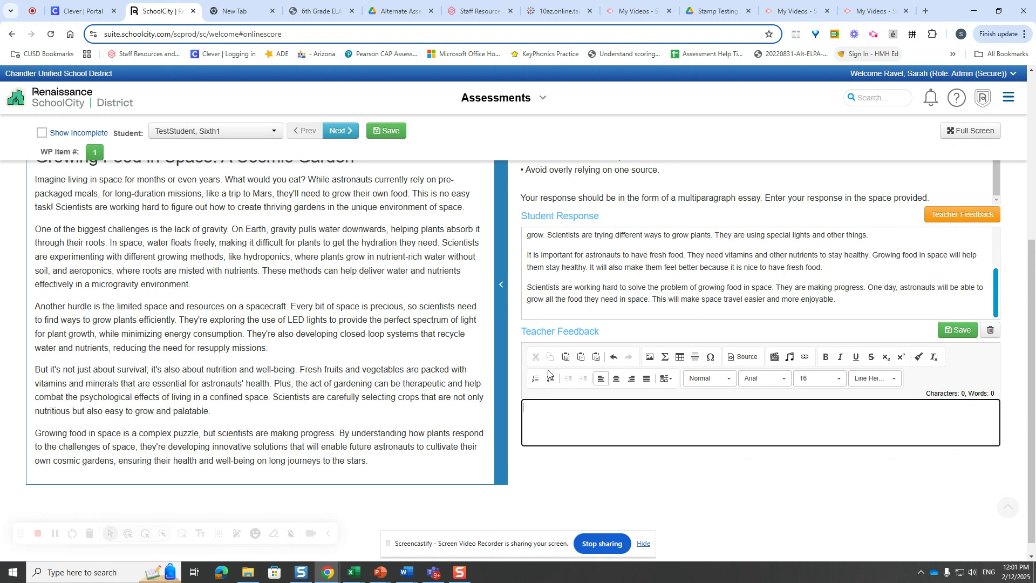
- Write "Please add more evidence from the texts." as the teacher feedback and save it
{"action": "type", "text": "Please add more "}
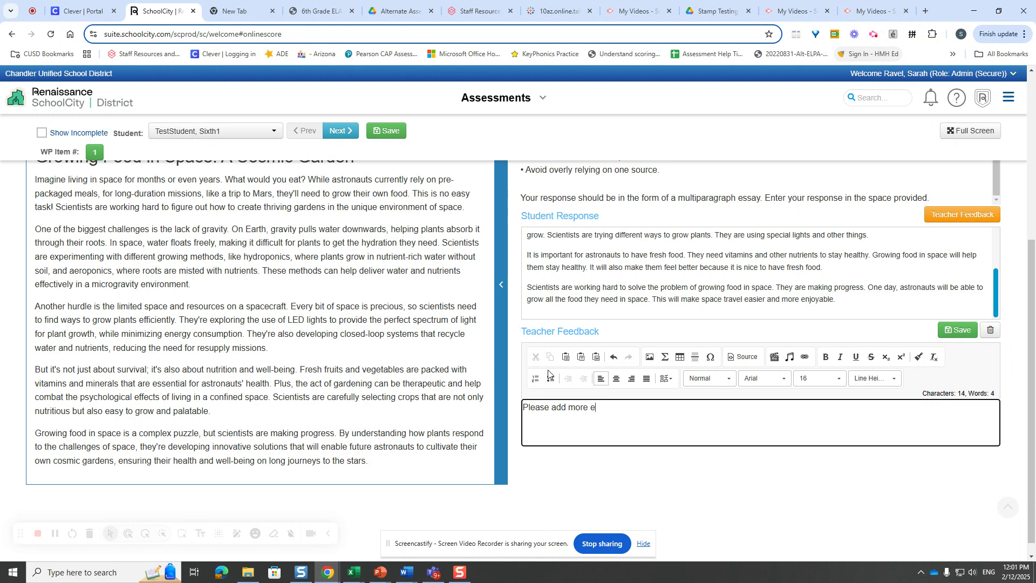
{"action": "type", "text": "evidence from the texts."}
{"action": "left_click", "coordinate": [947, 331]}
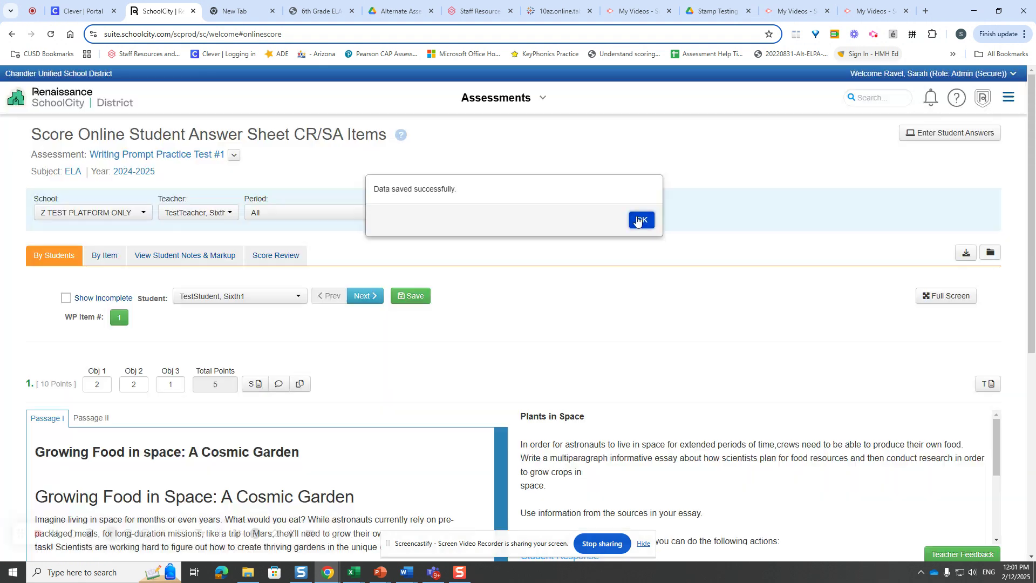
{"action": "left_click", "coordinate": [639, 219]}
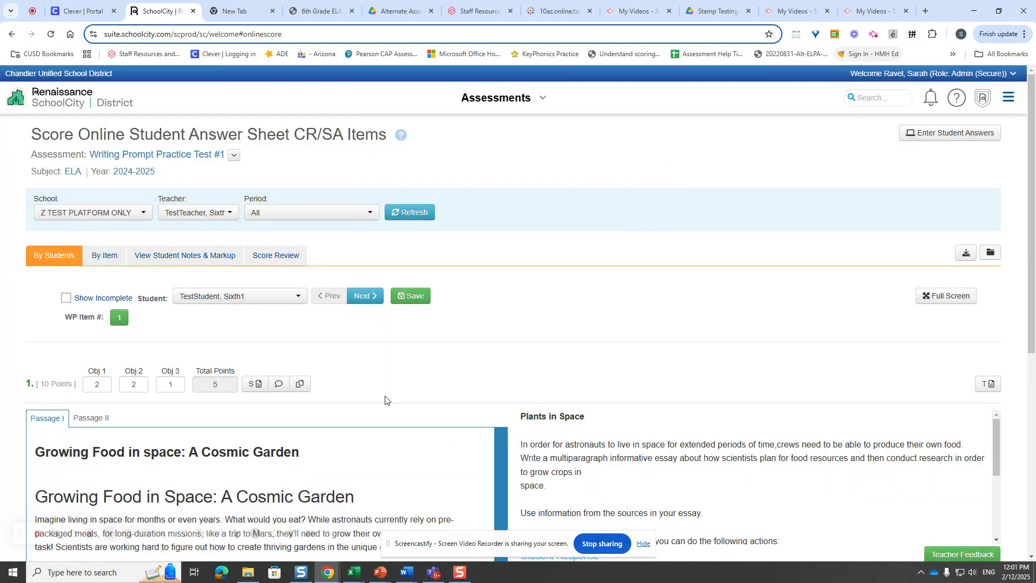
- Review the score table for all students and return to scoring by students
{"action": "left_click", "coordinate": [291, 265]}
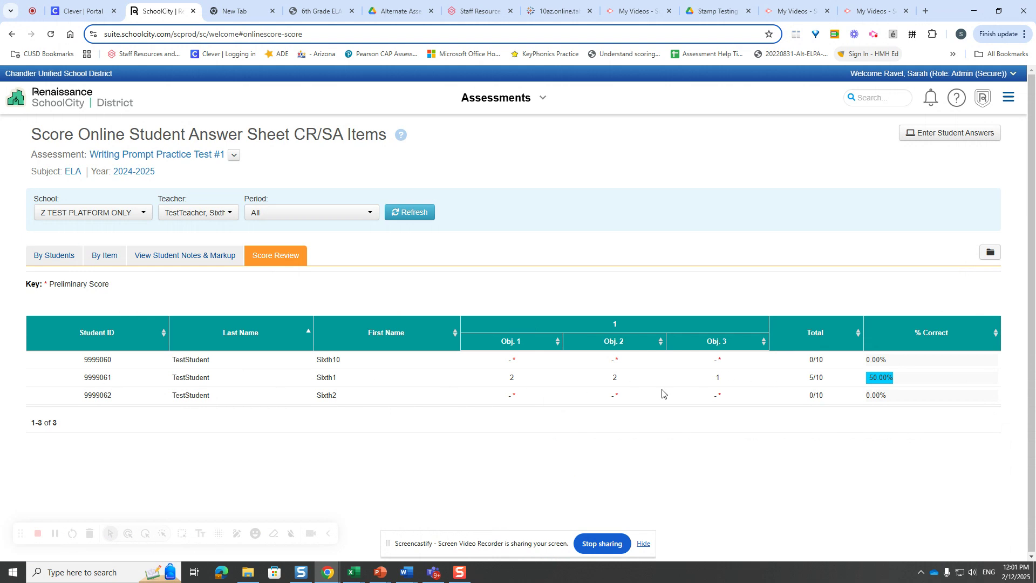
{"action": "left_click", "coordinate": [41, 258]}
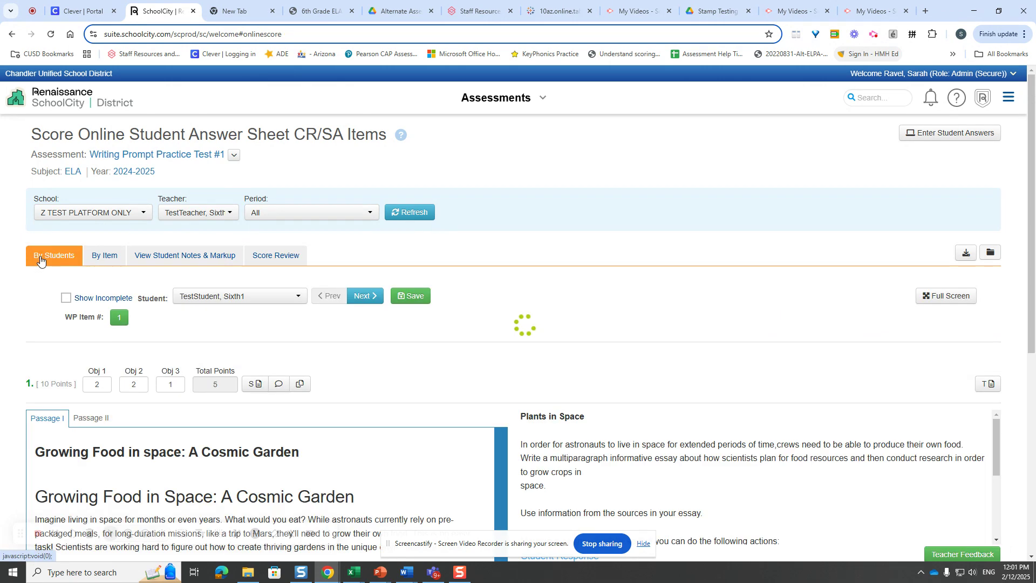
{"action": "left_click", "coordinate": [212, 214]}
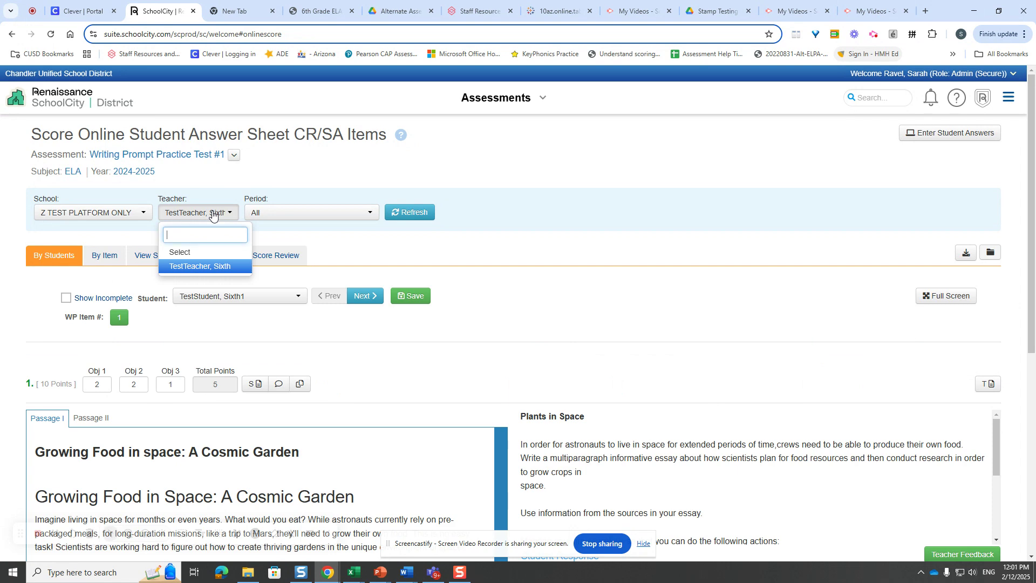
- Move to the next student, check the short response, enter 0 for Obj 1, Obj 2 and Obj 3, and save the scores
{"action": "left_click", "coordinate": [376, 300]}
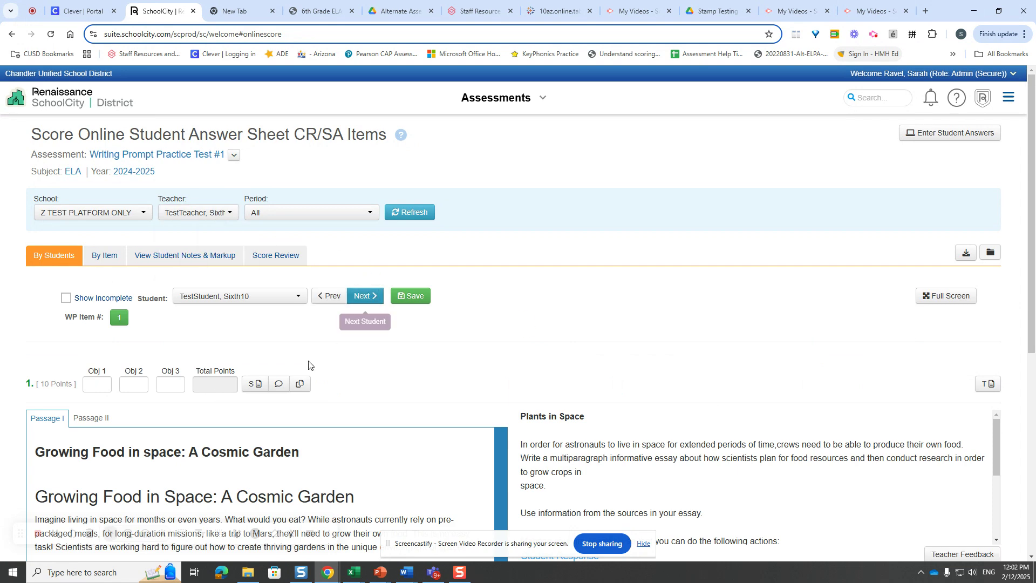
{"action": "scroll", "coordinate": [675, 401], "scroll_direction": "down", "scroll_amount": 5}
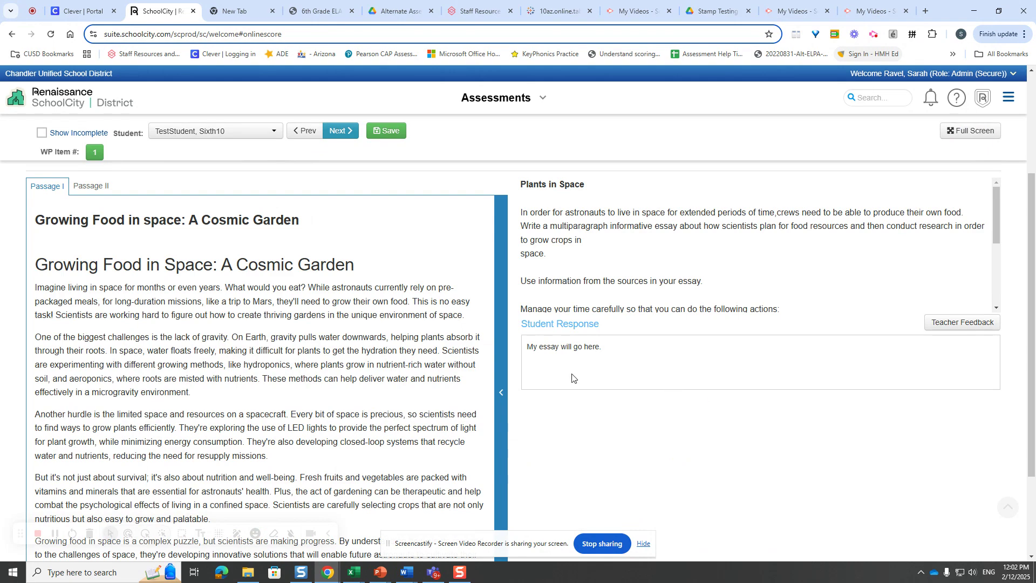
{"action": "scroll", "coordinate": [315, 416], "scroll_direction": "up", "scroll_amount": 5}
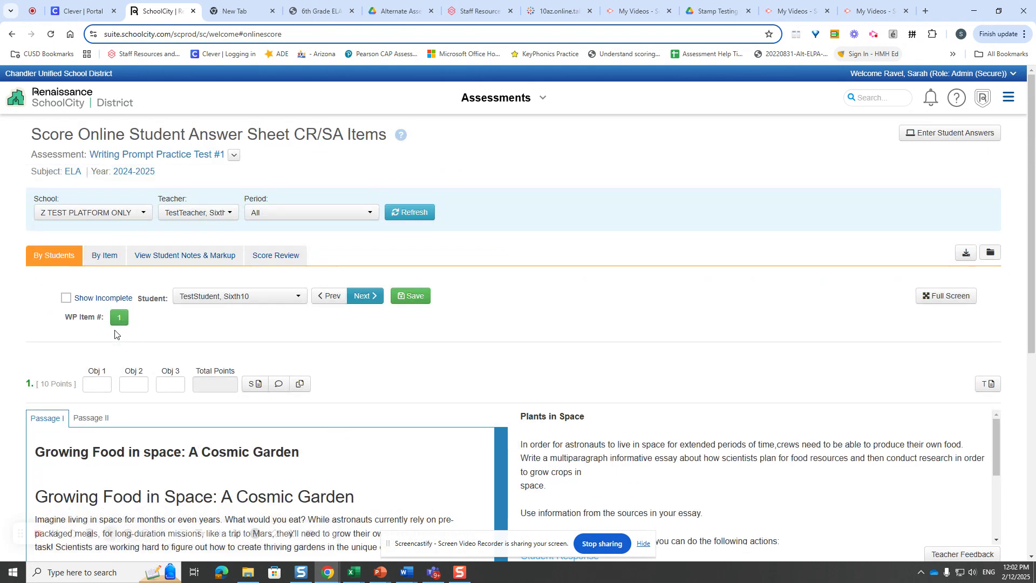
{"action": "left_click", "coordinate": [103, 379]}
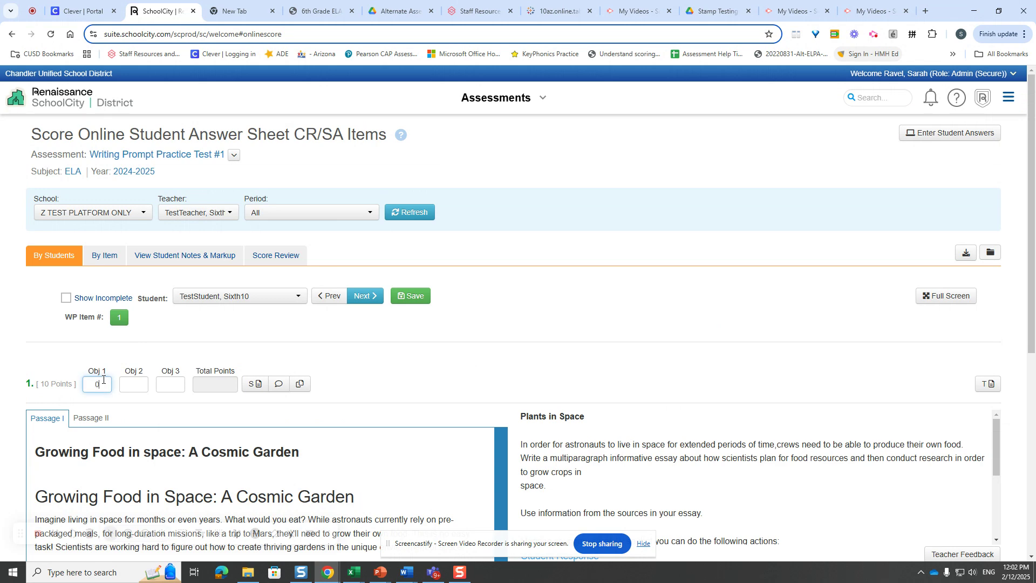
{"action": "type", "text": "0"}
{"action": "key", "text": "Tab"}
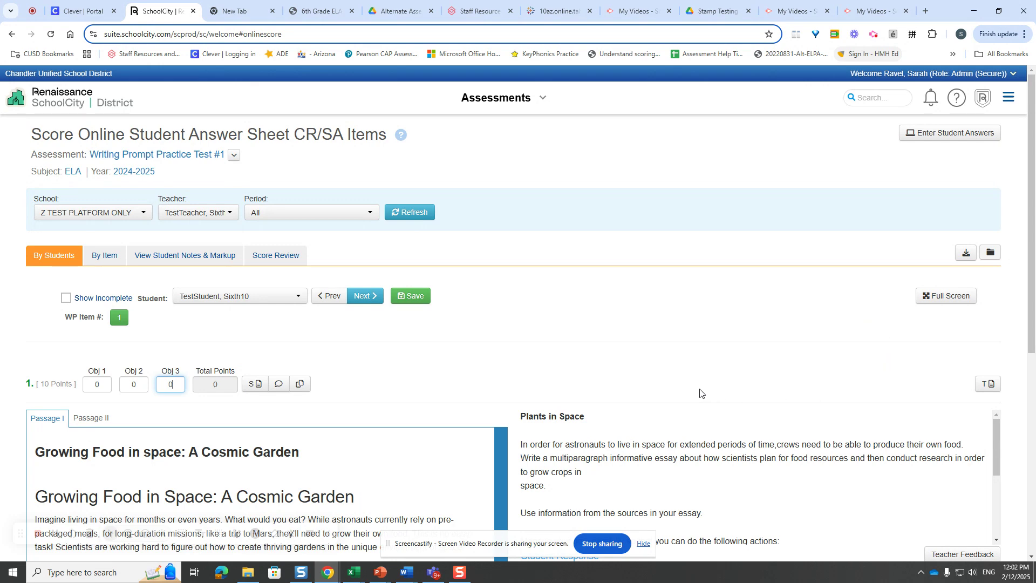
{"action": "left_click", "coordinate": [405, 297]}
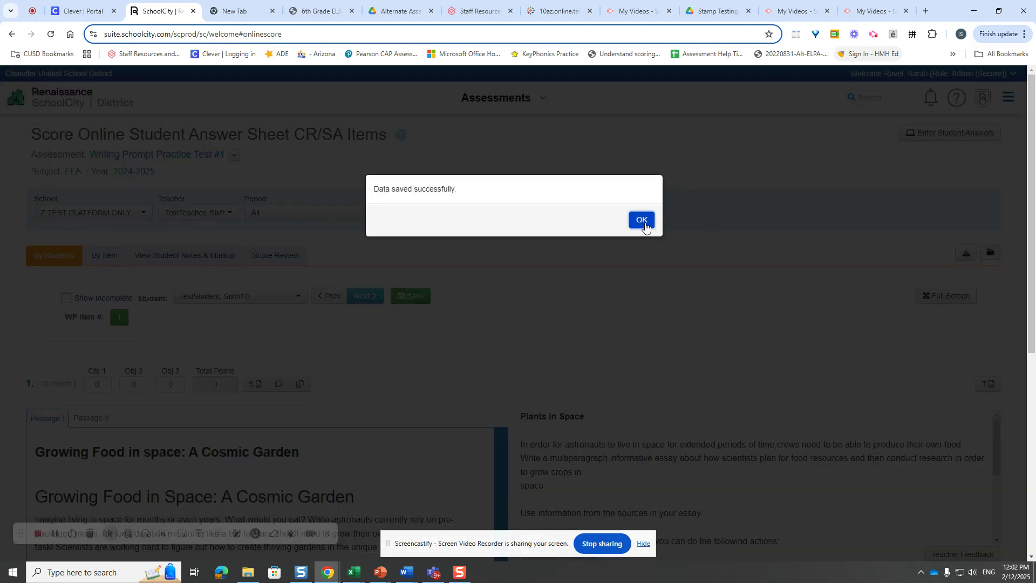
{"action": "left_click", "coordinate": [650, 226]}
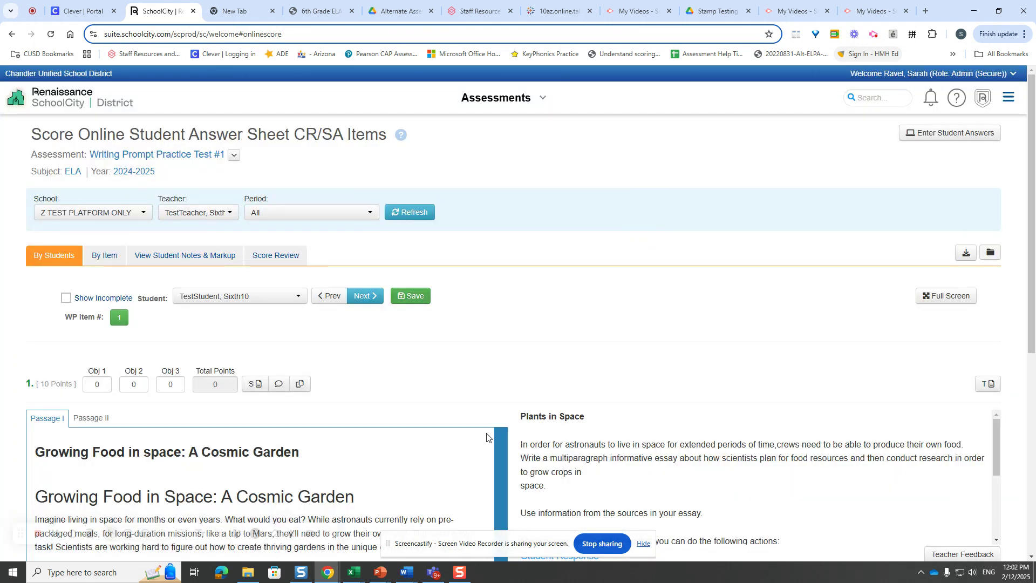
- Move to the third student and look through the essay response to its conclusion
{"action": "left_click", "coordinate": [361, 298]}
{"action": "scroll", "coordinate": [647, 379], "scroll_direction": "down", "scroll_amount": 3}
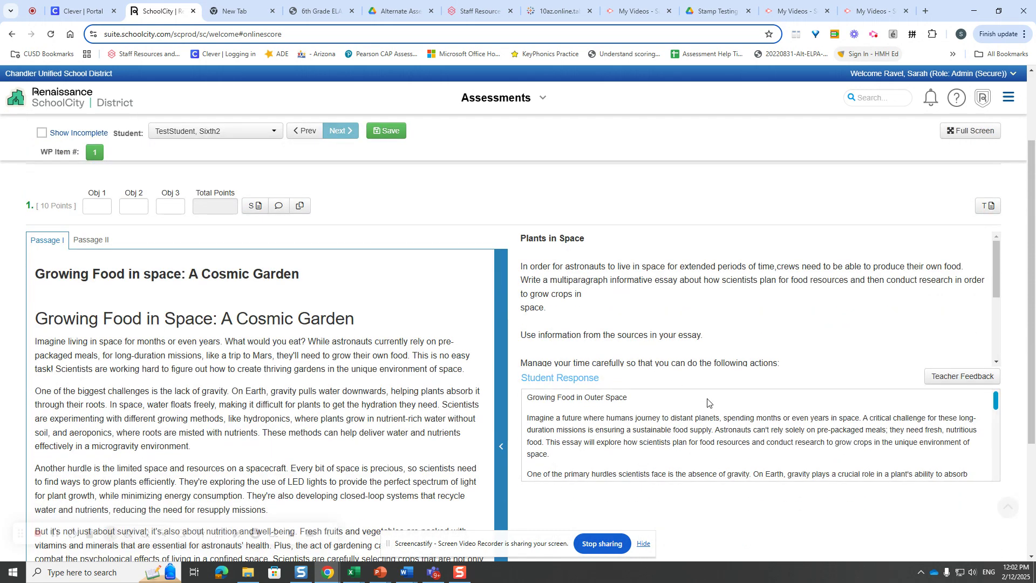
{"action": "scroll", "coordinate": [706, 403], "scroll_direction": "down", "scroll_amount": 3}
{"action": "left_click_drag", "start_coordinate": [995, 429], "coordinate": [998, 480]}
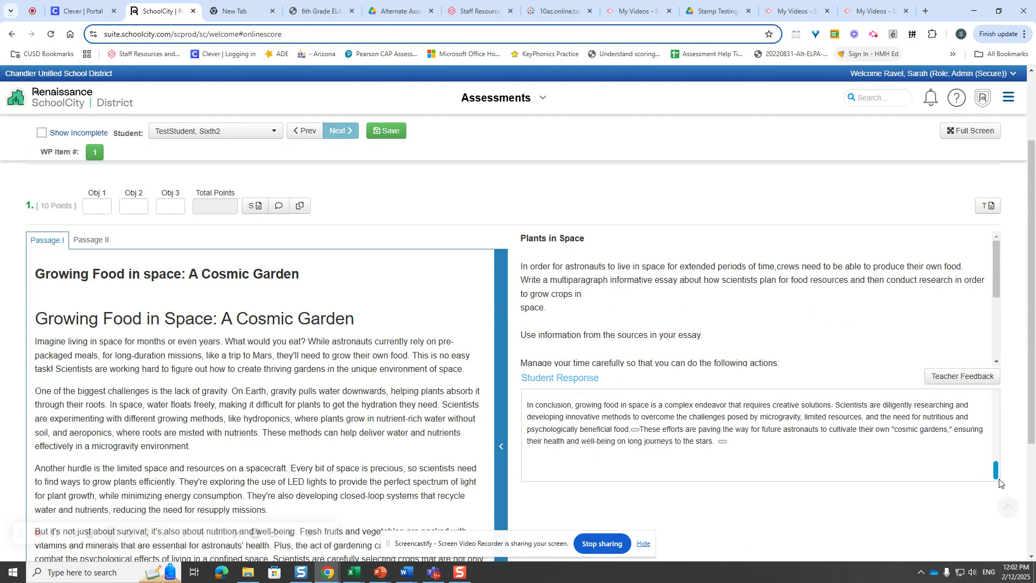
{"action": "scroll", "coordinate": [995, 464], "scroll_direction": "up", "scroll_amount": 2}
- Add the teacher feedback "This is an excellent essay. Check your citations." to the third student's response
{"action": "left_click", "coordinate": [962, 376]}
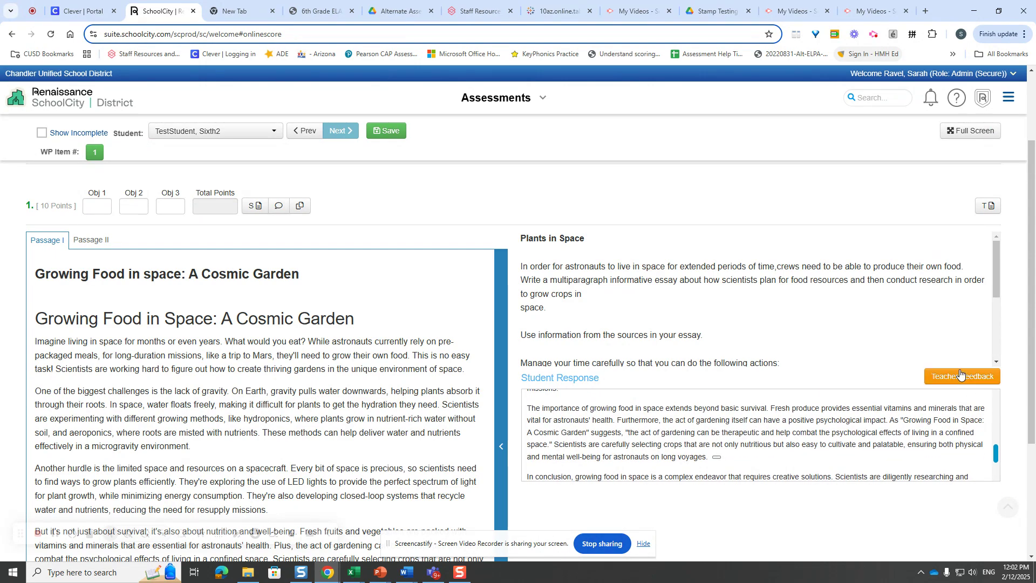
{"action": "scroll", "coordinate": [825, 517], "scroll_direction": "down", "scroll_amount": 3}
{"action": "left_click", "coordinate": [686, 361]}
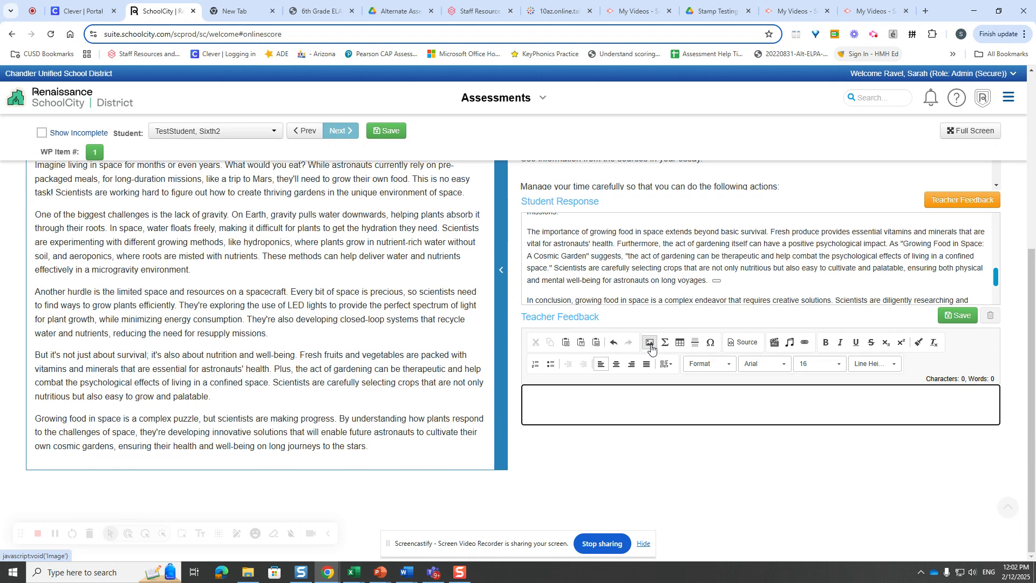
{"action": "type", "text": "This is an ex"}
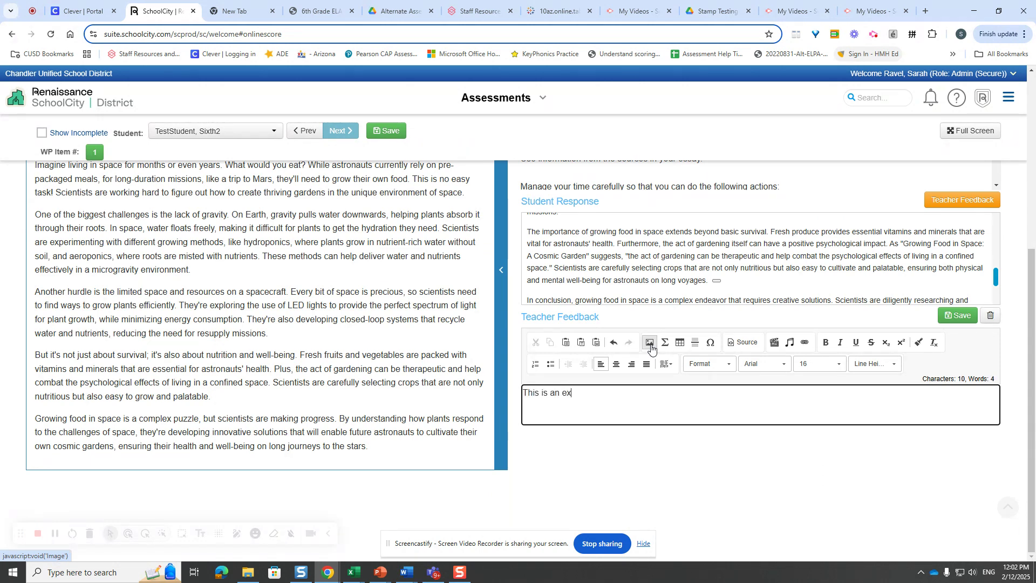
{"action": "type", "text": "cellent essay."}
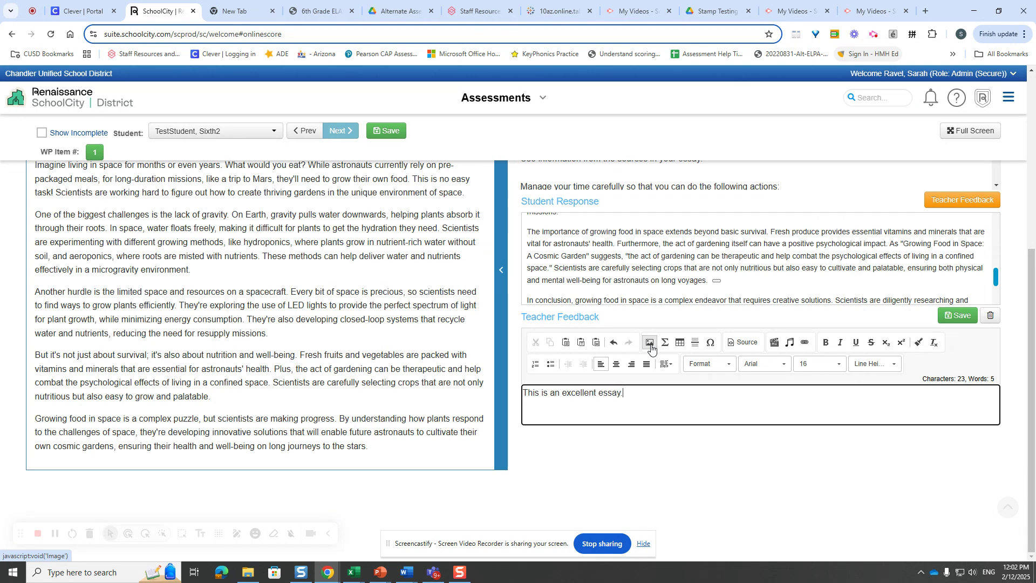
{"action": "type", "text": " How"}
{"action": "type", "text": "Check your"}
{"action": "type", "text": "citations."}
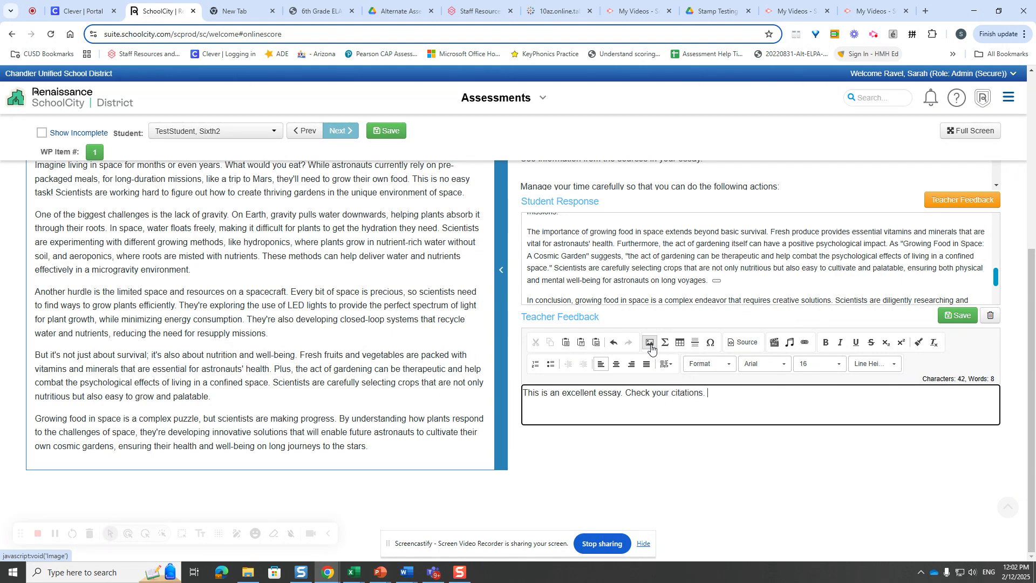
- Score the third student 4 for Obj 1, 4 for Obj 2 and 2 for Obj 3, and save
{"action": "scroll", "coordinate": [324, 377], "scroll_direction": "up", "scroll_amount": 7}
{"action": "left_click", "coordinate": [99, 383]}
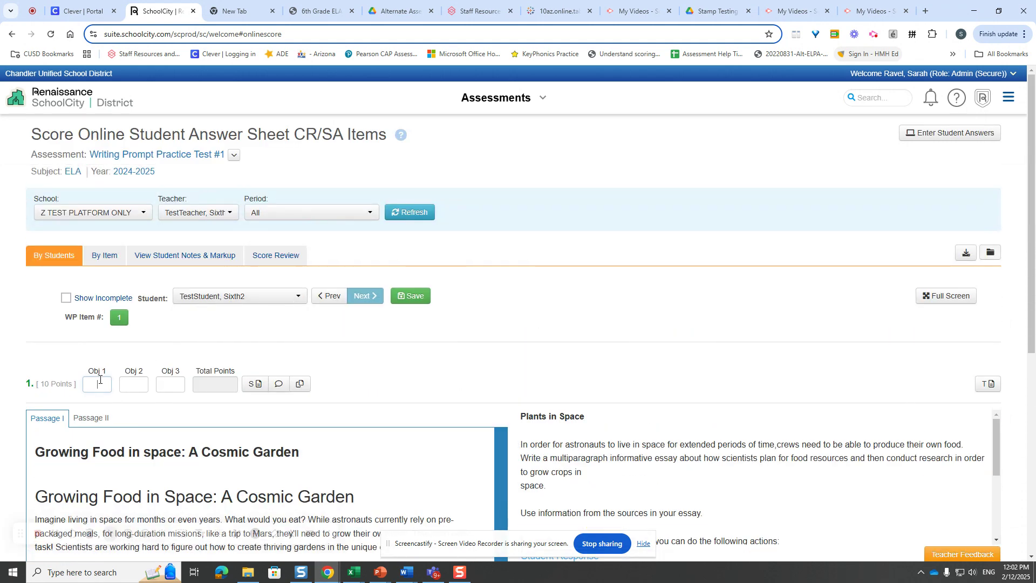
{"action": "key", "text": "Tab"}
{"action": "type", "text": "4"}
{"action": "type", "text": "2"}
{"action": "left_click", "coordinate": [403, 303]}
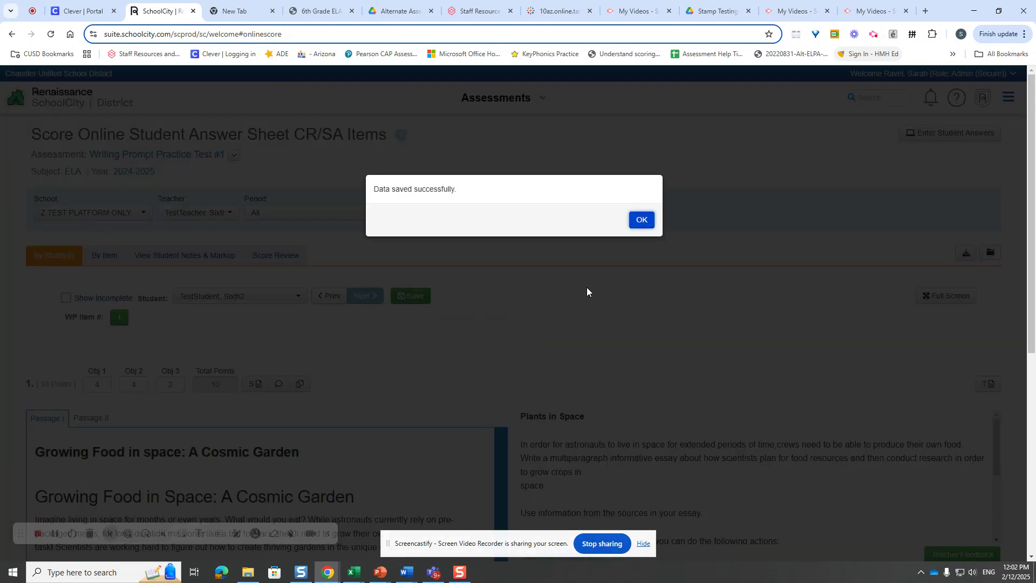
{"action": "left_click", "coordinate": [641, 216]}
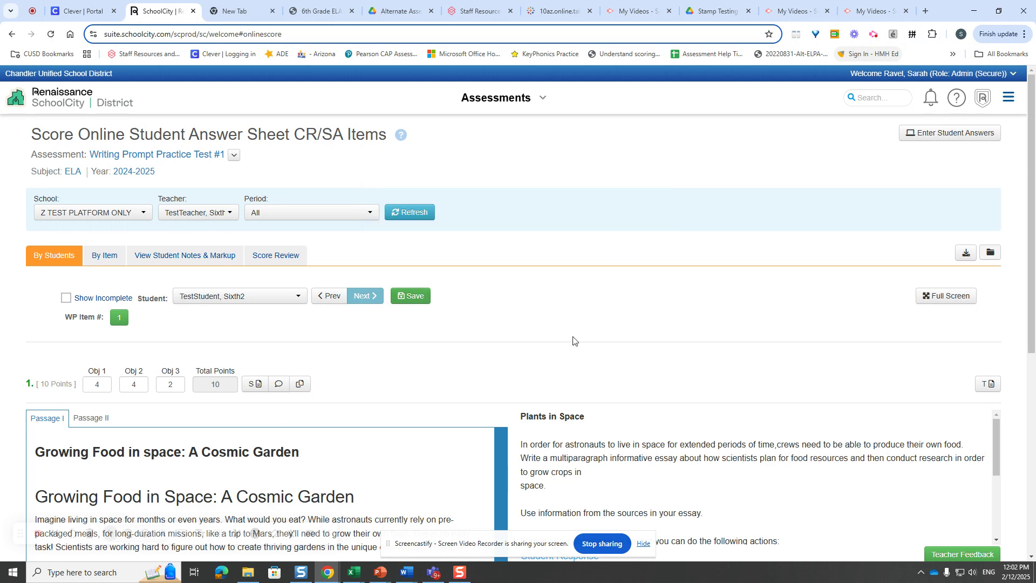
- Review the completed scores of all students and go to the assessments list
{"action": "left_click", "coordinate": [291, 259]}
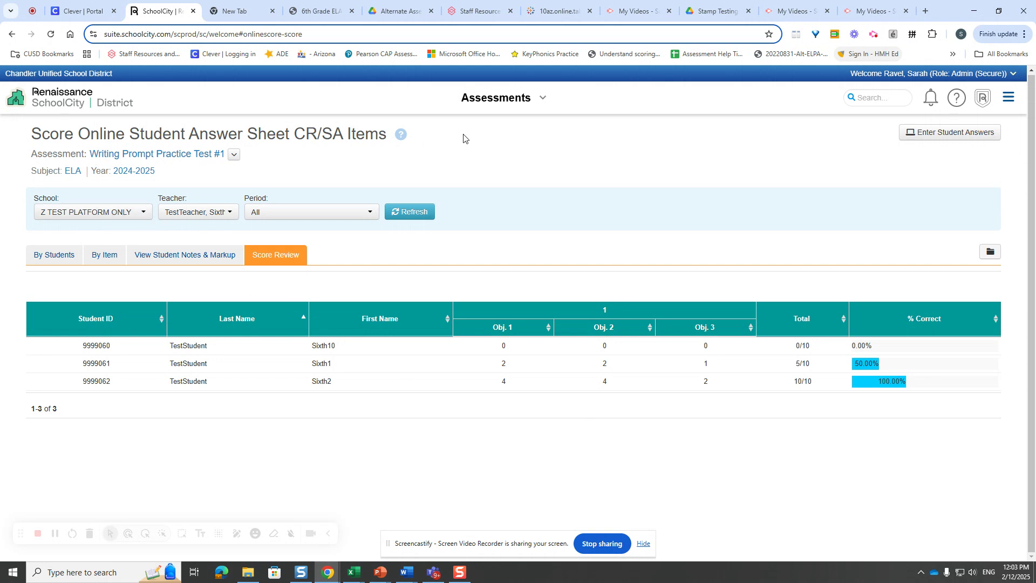
{"action": "left_click", "coordinate": [40, 253]}
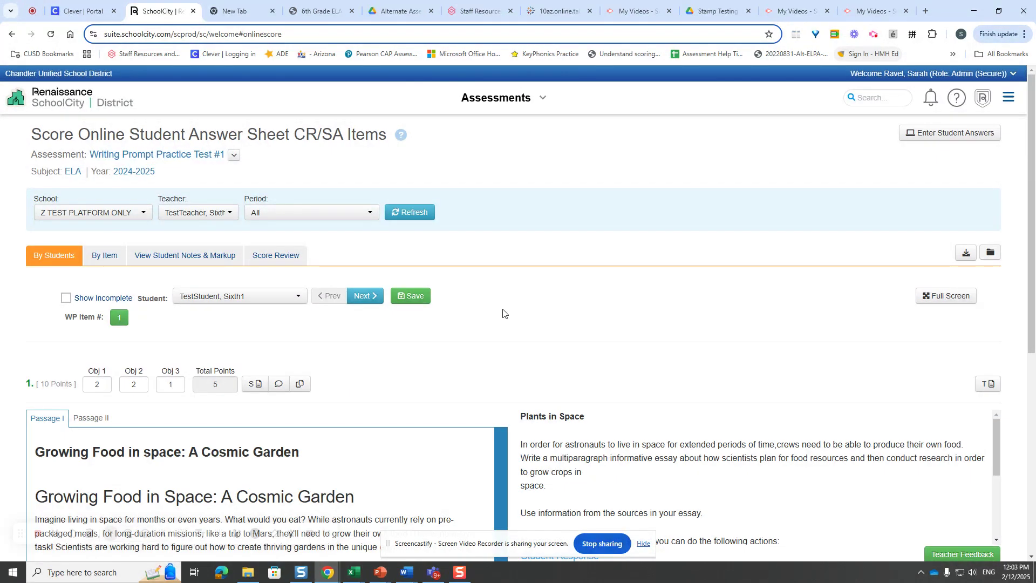
{"action": "left_click", "coordinate": [502, 98]}
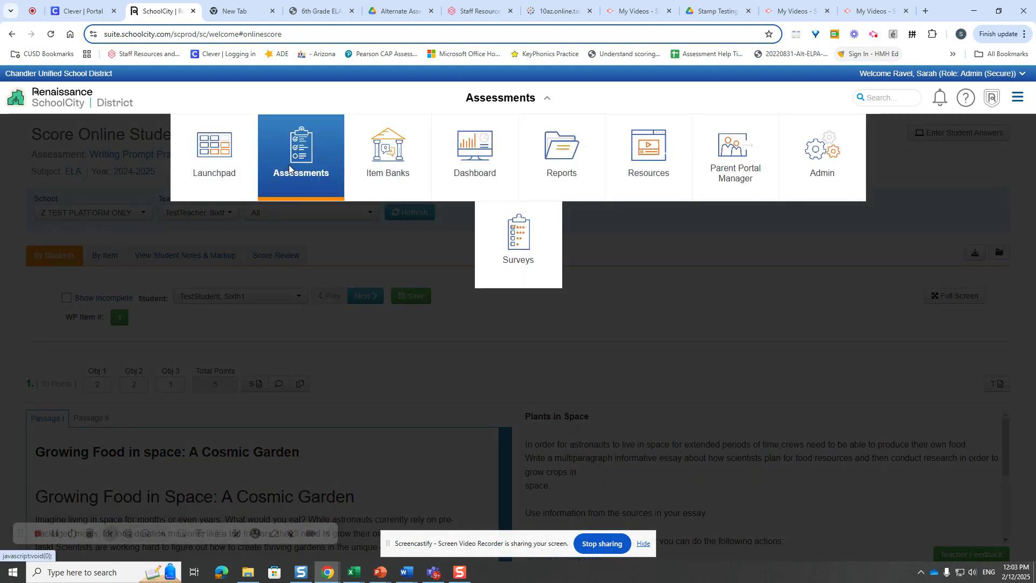
{"action": "left_click", "coordinate": [289, 164]}
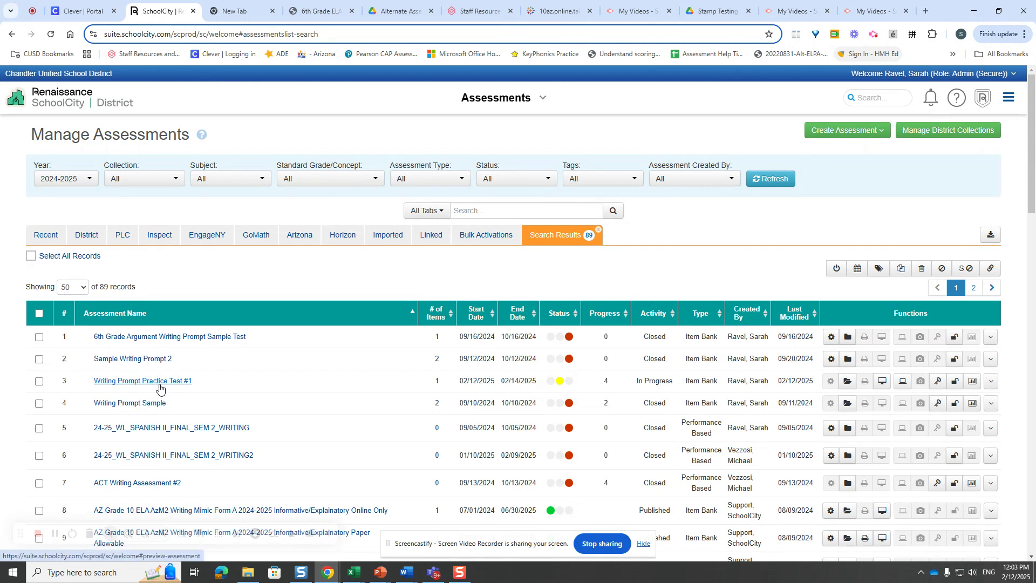
- Open the test results for Writing Prompt Practice Test #1 and examine the performance level summary and each student's score
{"action": "left_click", "coordinate": [973, 383]}
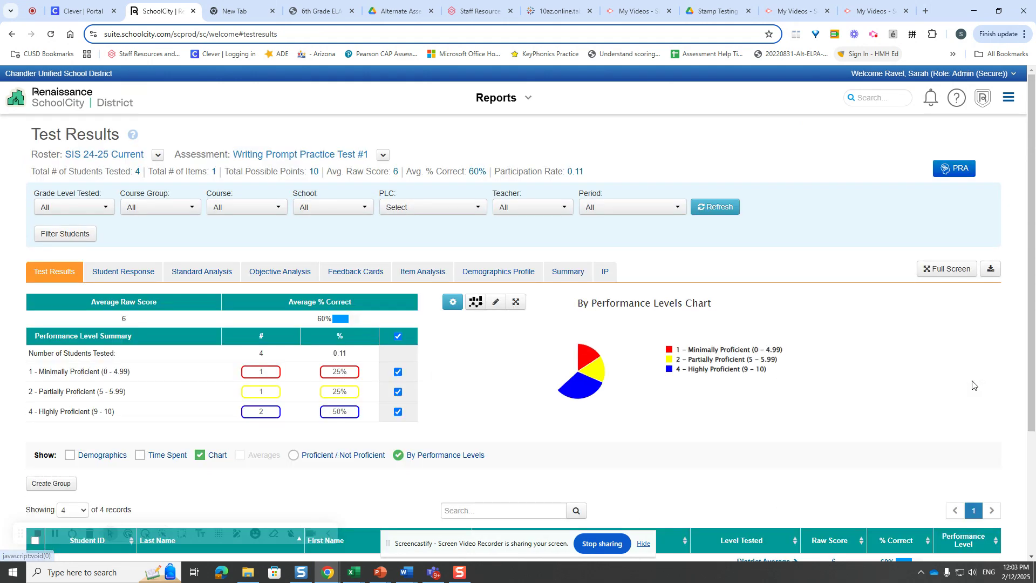
{"action": "scroll", "coordinate": [482, 382], "scroll_direction": "down", "scroll_amount": 1}
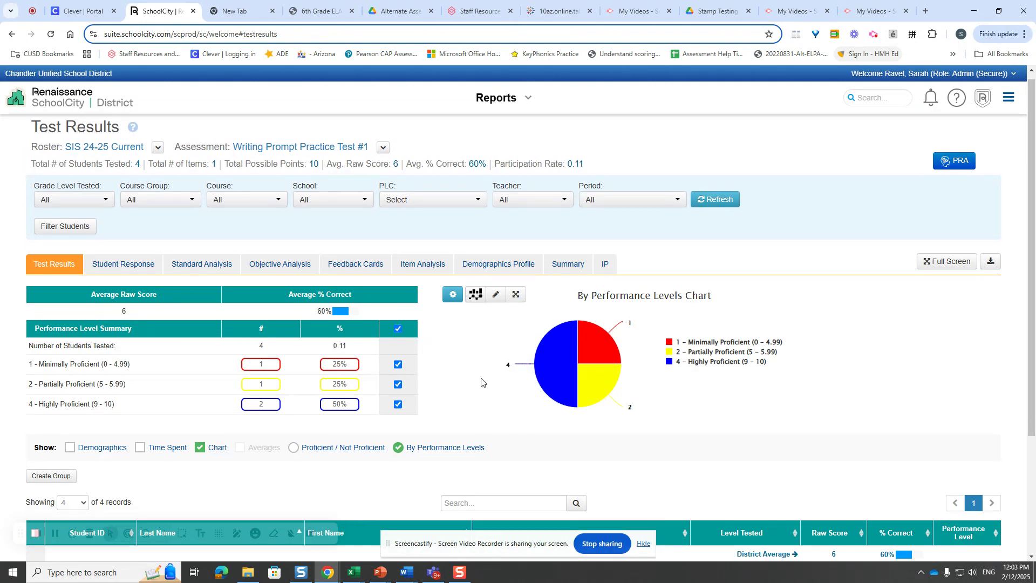
{"action": "scroll", "coordinate": [481, 382], "scroll_direction": "down", "scroll_amount": 2}
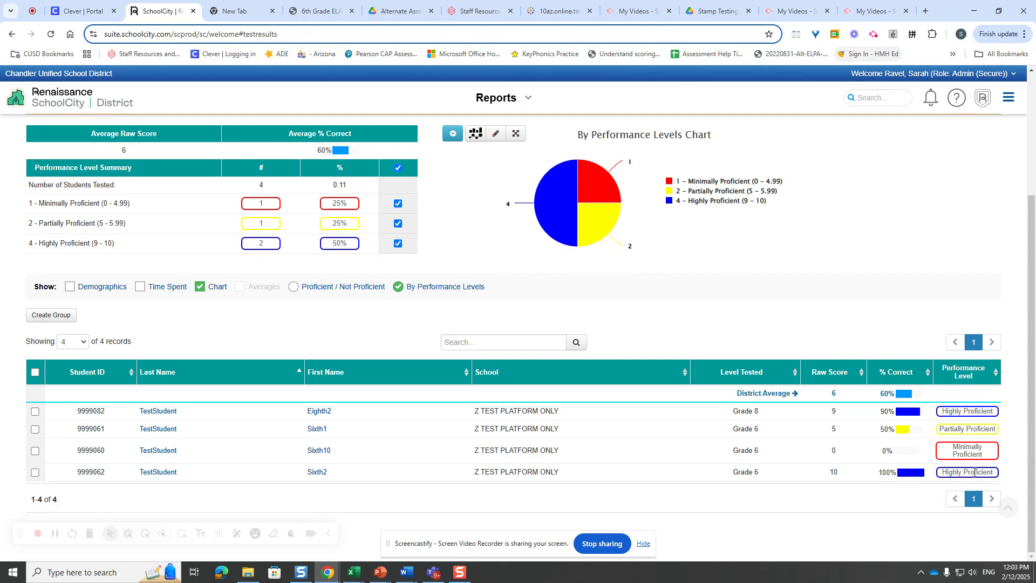
{"action": "scroll", "coordinate": [685, 348], "scroll_direction": "up", "scroll_amount": 3}
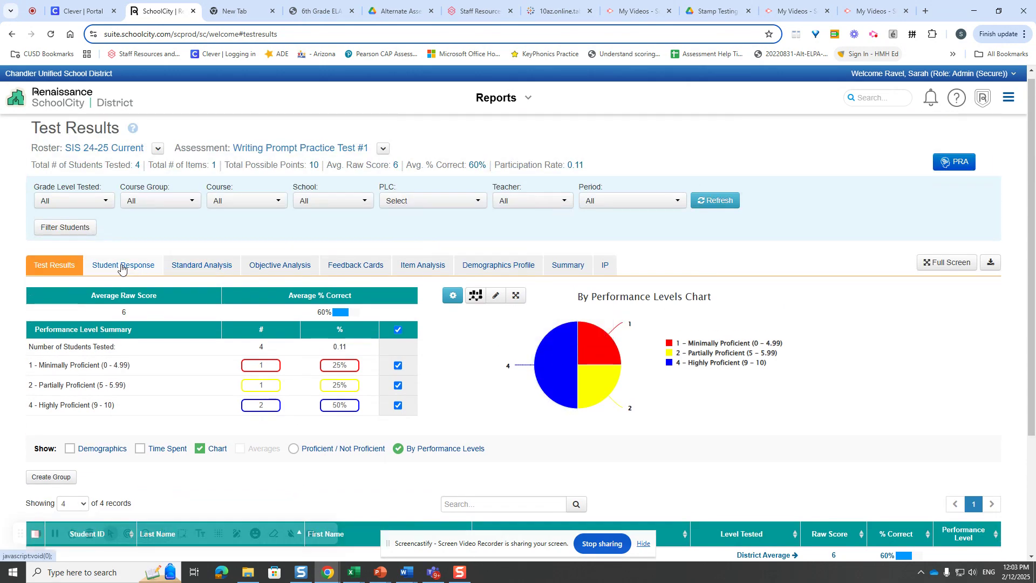
- Open the Standard Analysis report and examine the average percent correct and description of the writing and language standards
{"action": "left_click", "coordinate": [181, 270]}
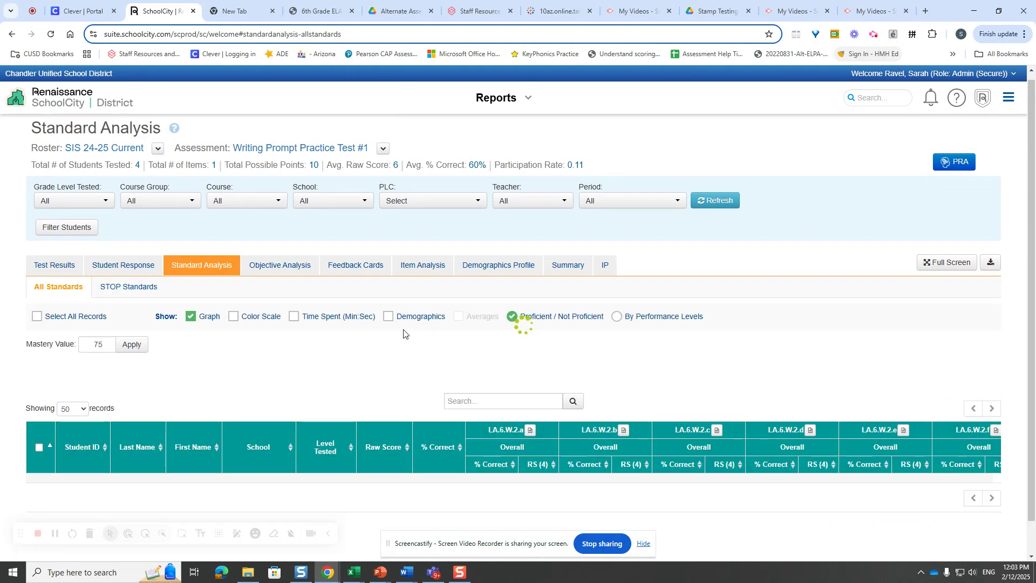
{"action": "scroll", "coordinate": [884, 406], "scroll_direction": "down", "scroll_amount": 2}
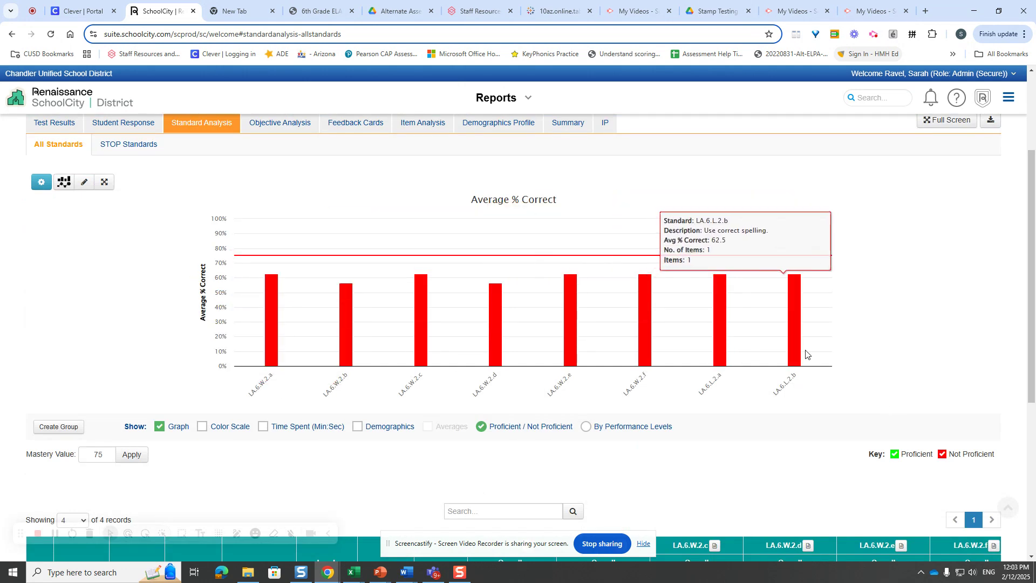
{"action": "mouse_move", "coordinate": [792, 360]}
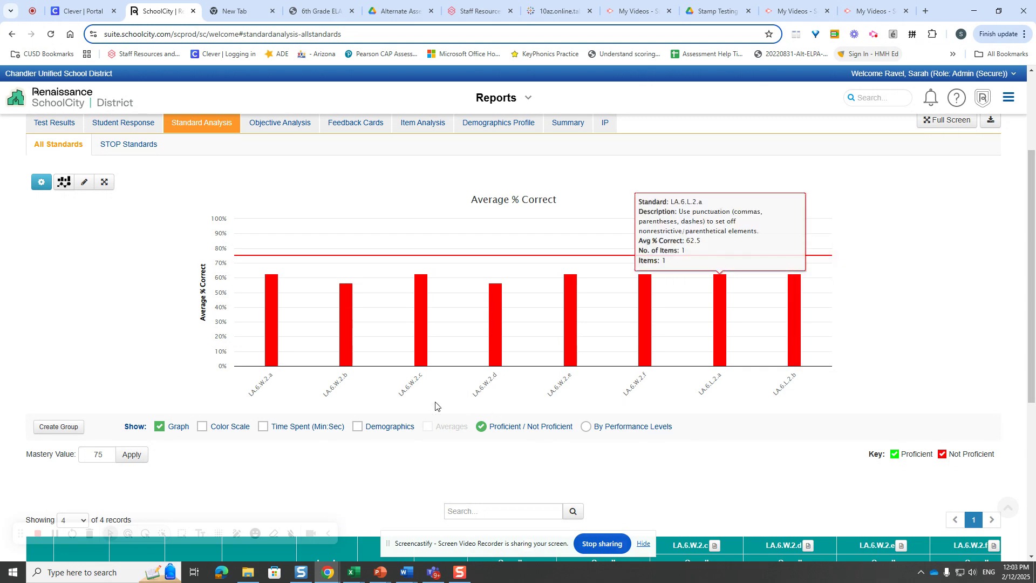
{"action": "scroll", "coordinate": [485, 366], "scroll_direction": "up", "scroll_amount": 3}
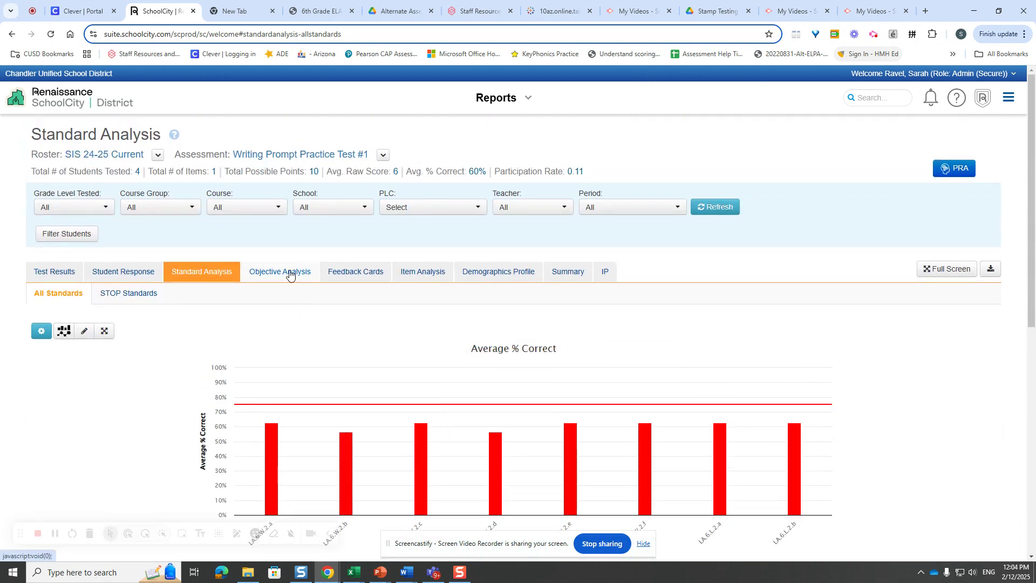
- Open the Objective Analysis report and sort the students by Purpose, Focus and Organization percent correct, first ascending and then descending
{"action": "left_click", "coordinate": [299, 273]}
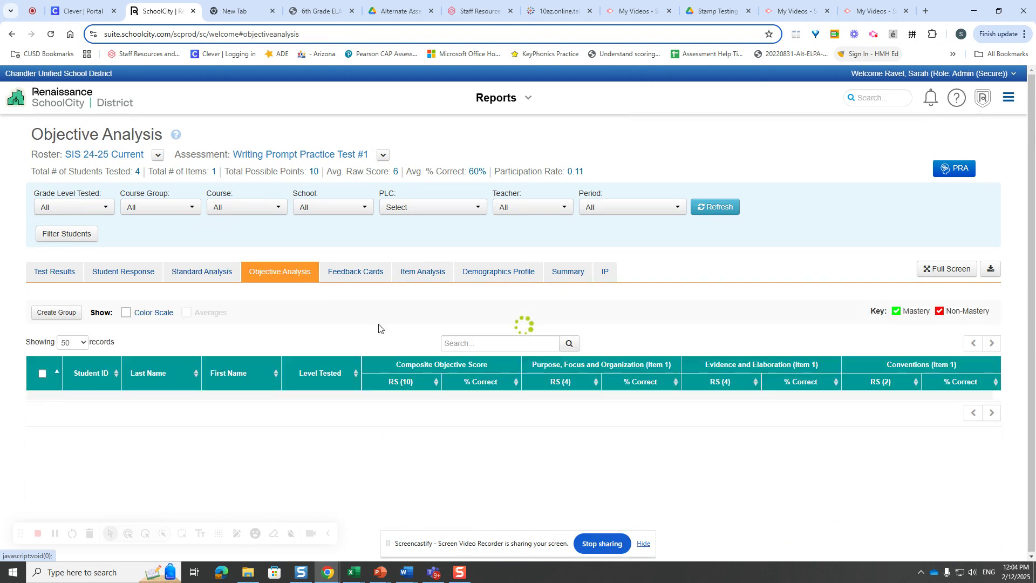
{"action": "scroll", "coordinate": [511, 446], "scroll_direction": "down", "scroll_amount": 1}
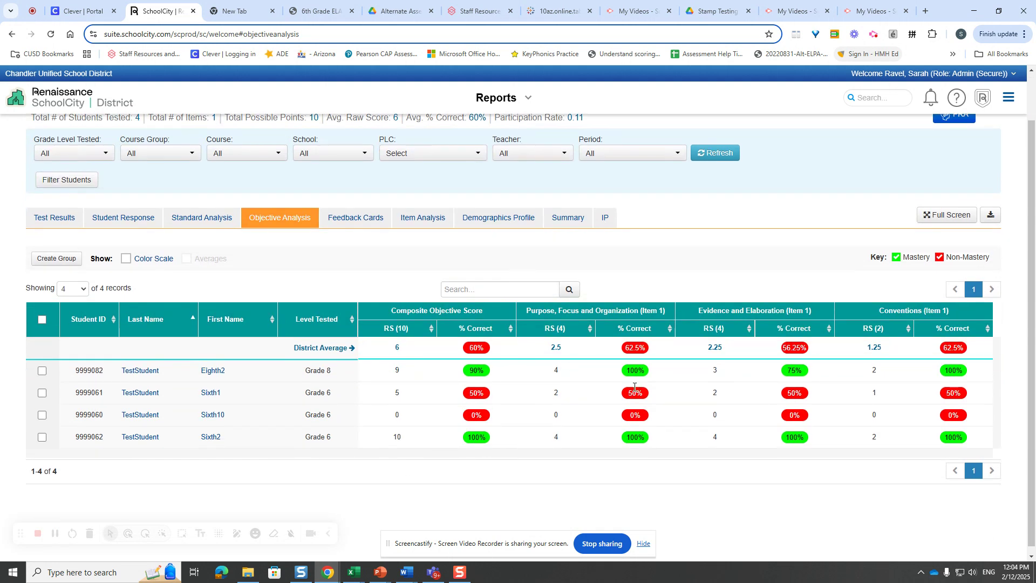
{"action": "left_click", "coordinate": [670, 329]}
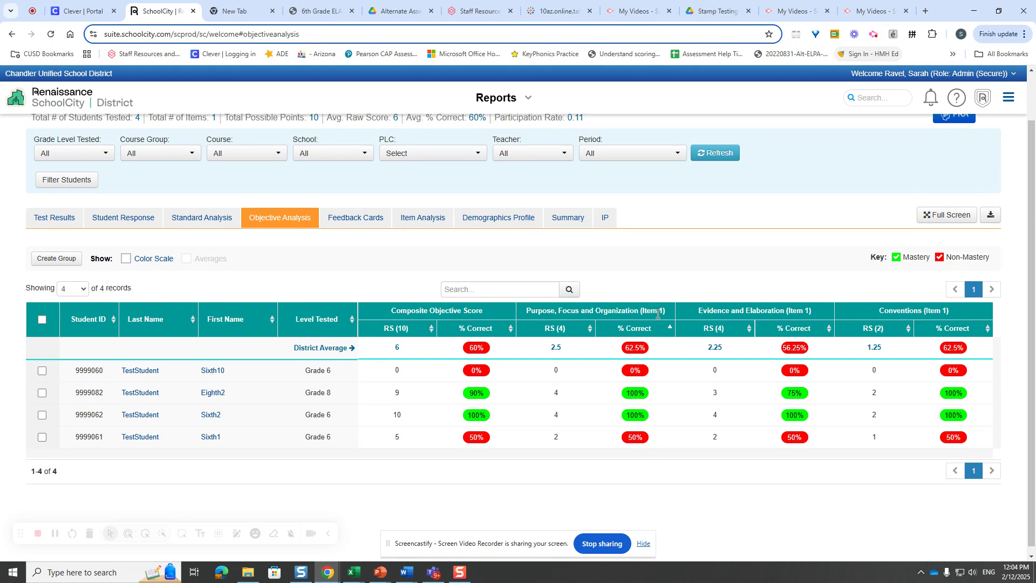
{"action": "left_click", "coordinate": [670, 329]}
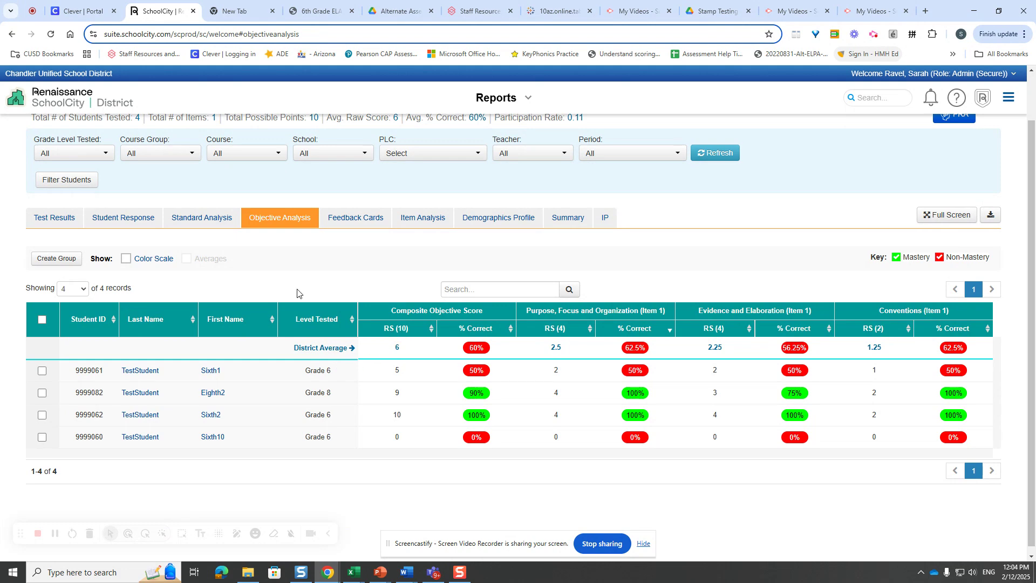
- Examine each student's objective scores in the Student Response report and return to the assessments list
{"action": "left_click", "coordinate": [115, 222]}
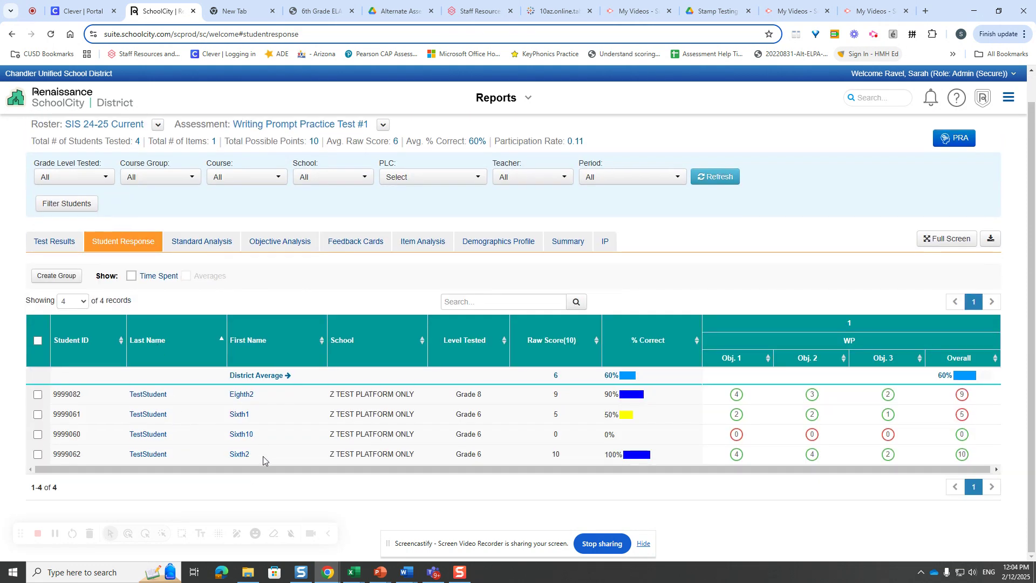
{"action": "left_click_drag", "start_coordinate": [240, 466], "coordinate": [452, 468]}
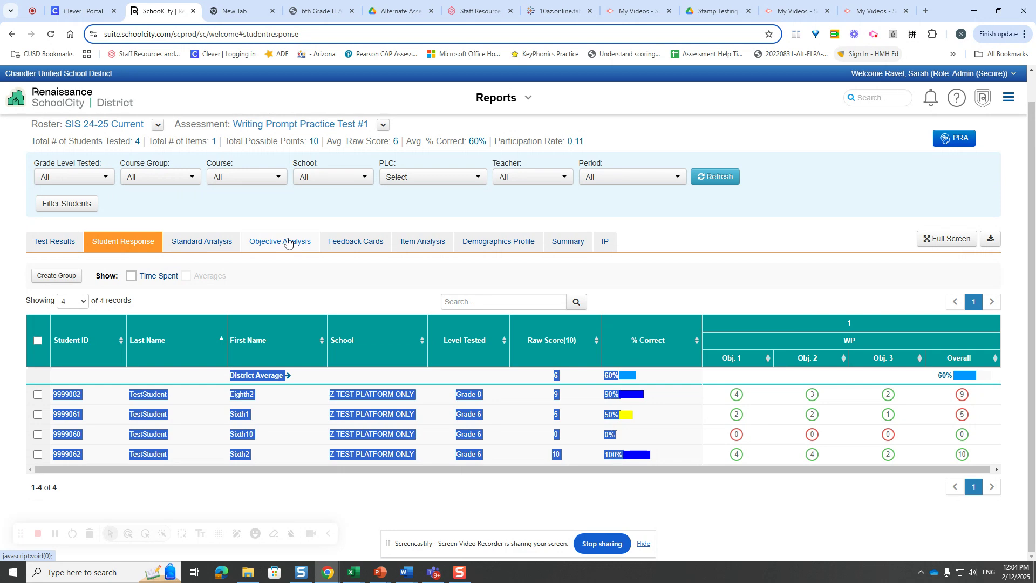
{"action": "left_click", "coordinate": [309, 280]}
{"action": "scroll", "coordinate": [378, 196], "scroll_direction": "up", "scroll_amount": 1}
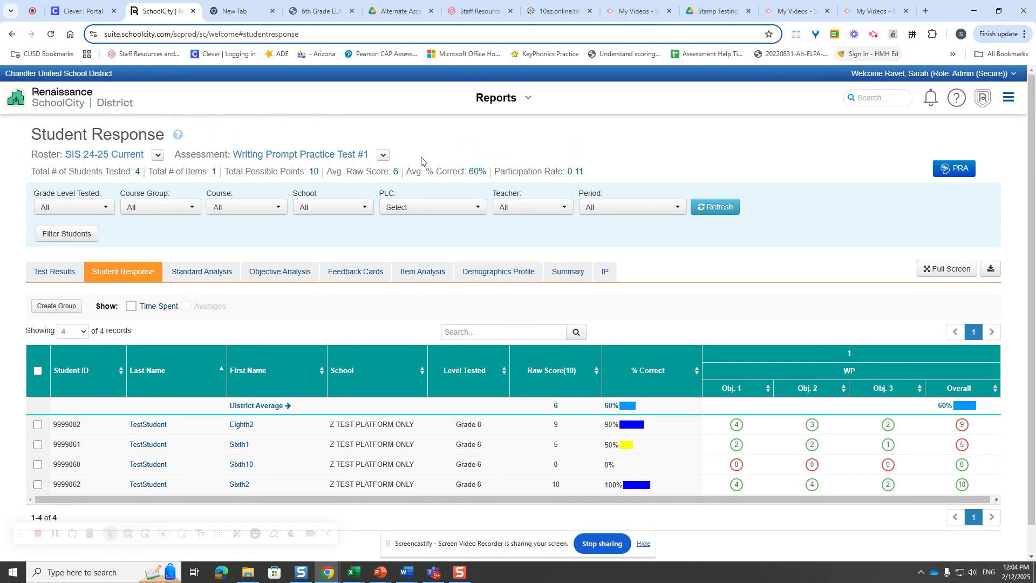
{"action": "left_click", "coordinate": [502, 98]}
{"action": "left_click", "coordinate": [313, 160]}
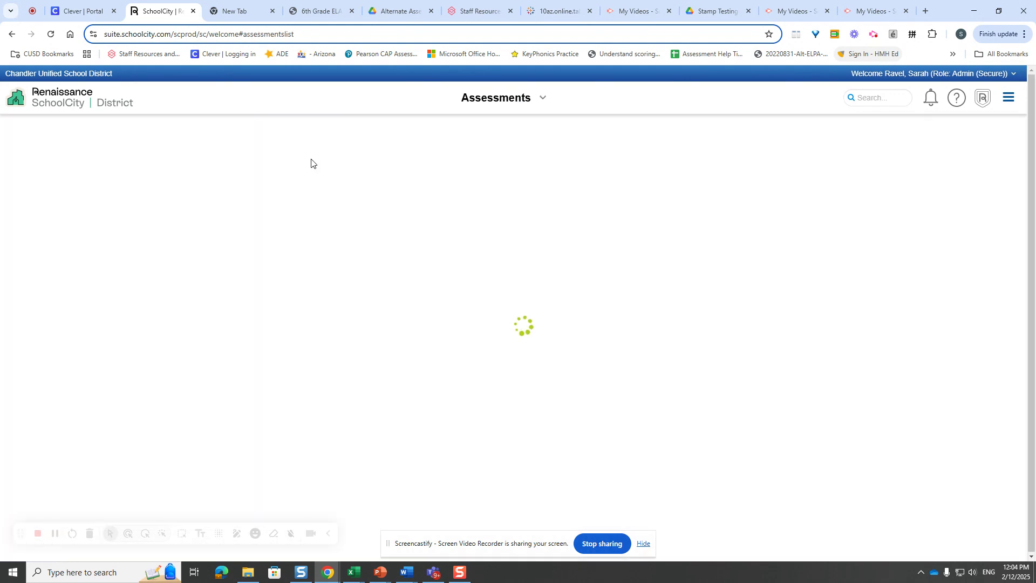